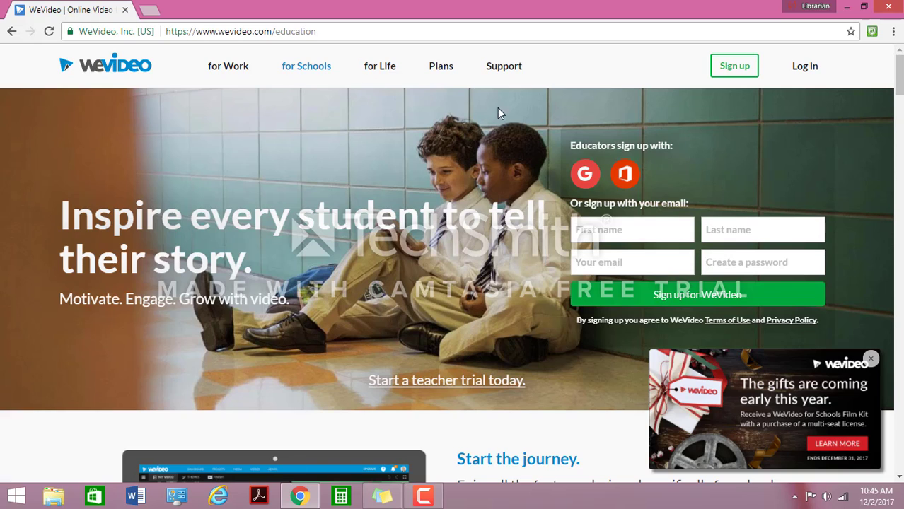
Sign in as an educator with the Google account and create a new video project
left_click(584, 175)
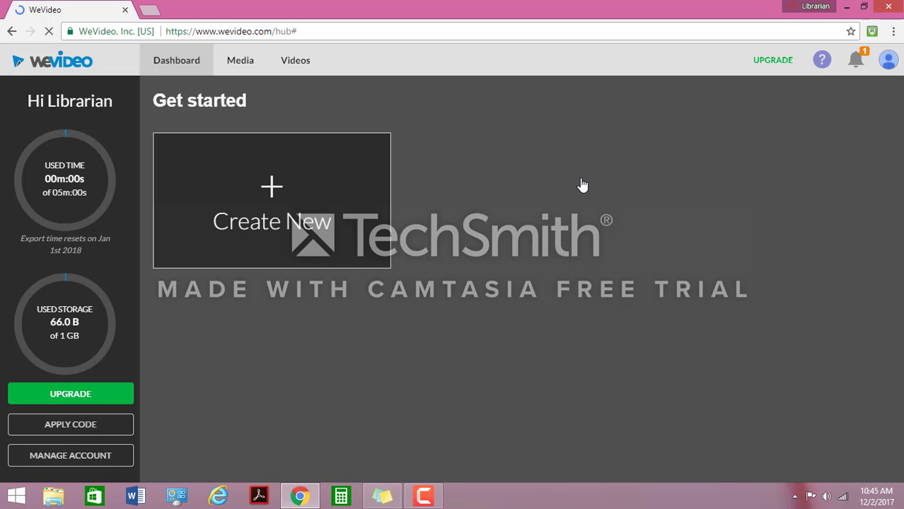
left_click(265, 207)
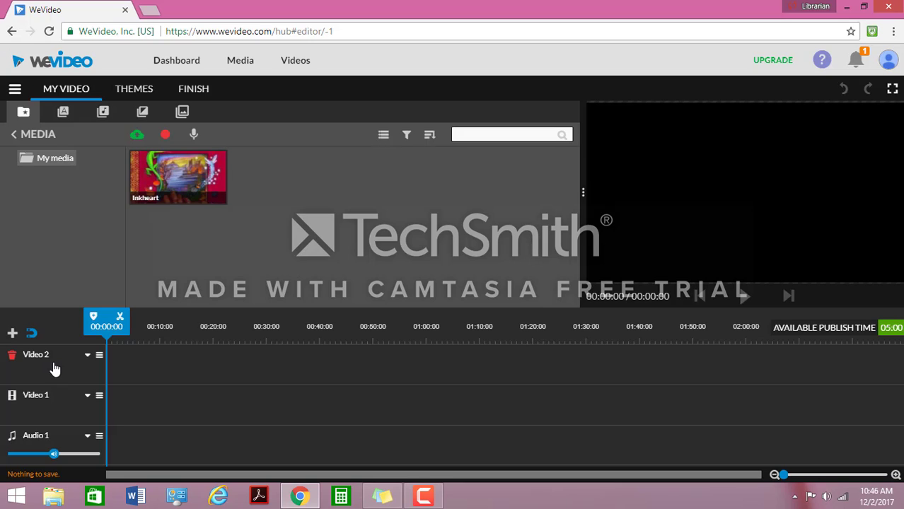
Browse the Motion, In season, Starter and Callouts text templates, previewing Line wipe - Title, Basic - Text and Pointer callout
left_click(67, 121)
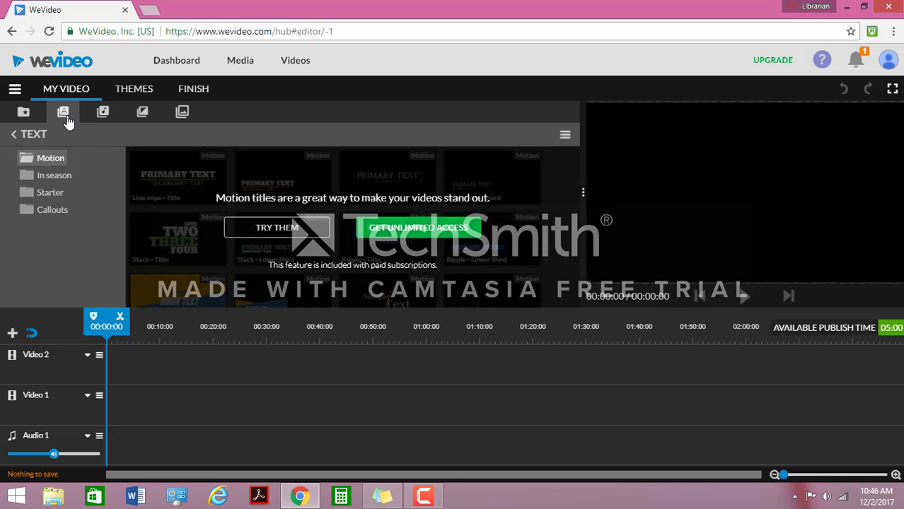
left_click(227, 236)
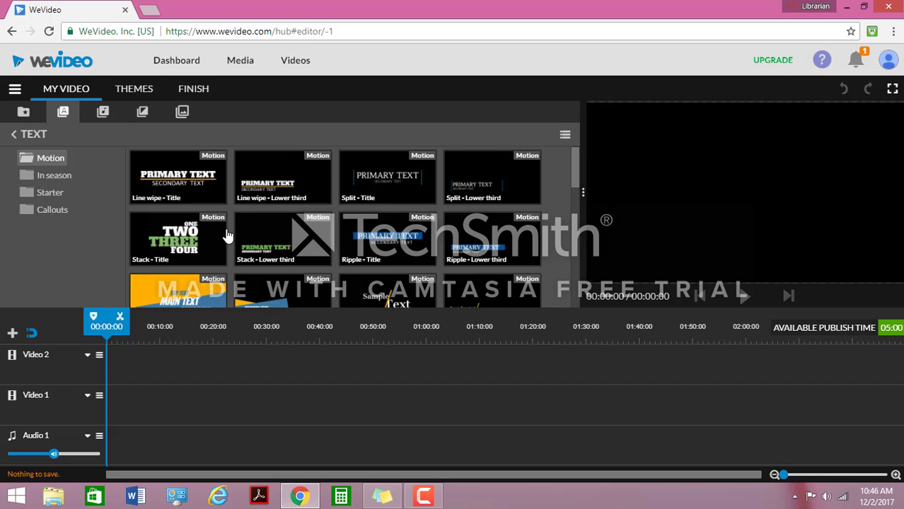
left_click(200, 172)
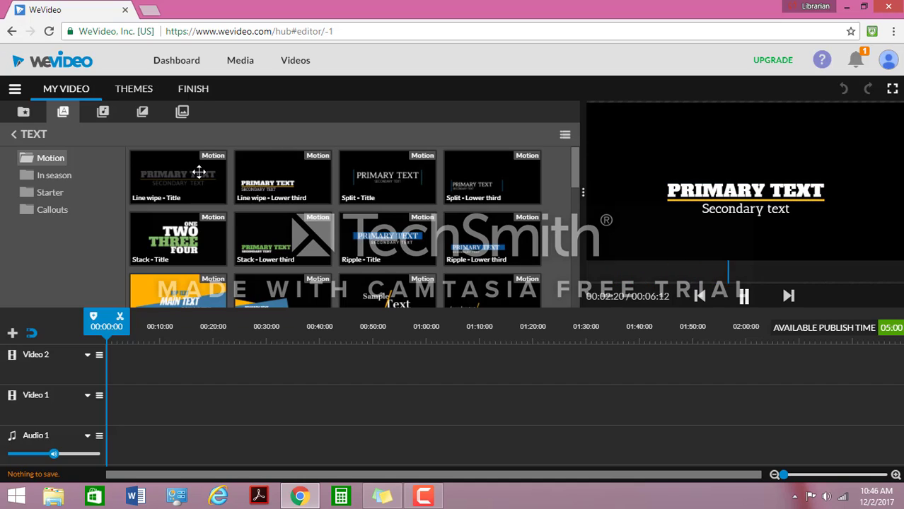
left_click(62, 177)
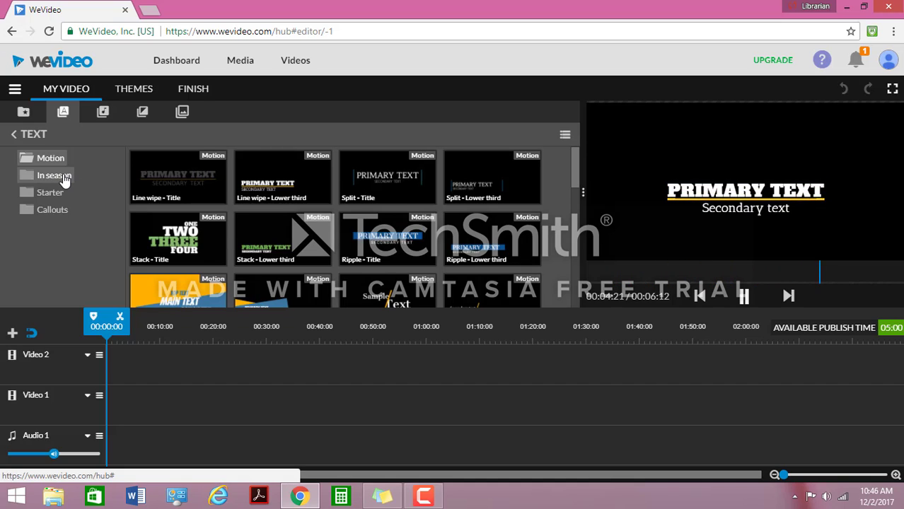
left_click(247, 226)
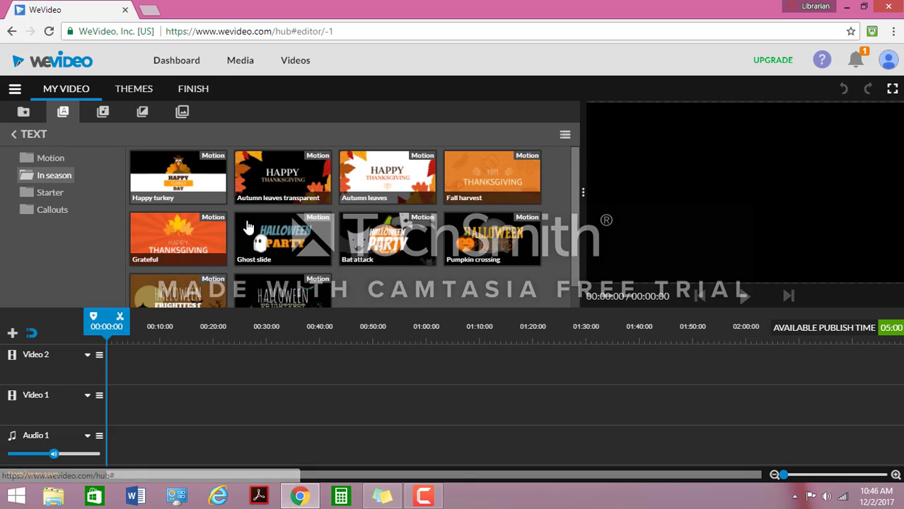
left_click(51, 194)
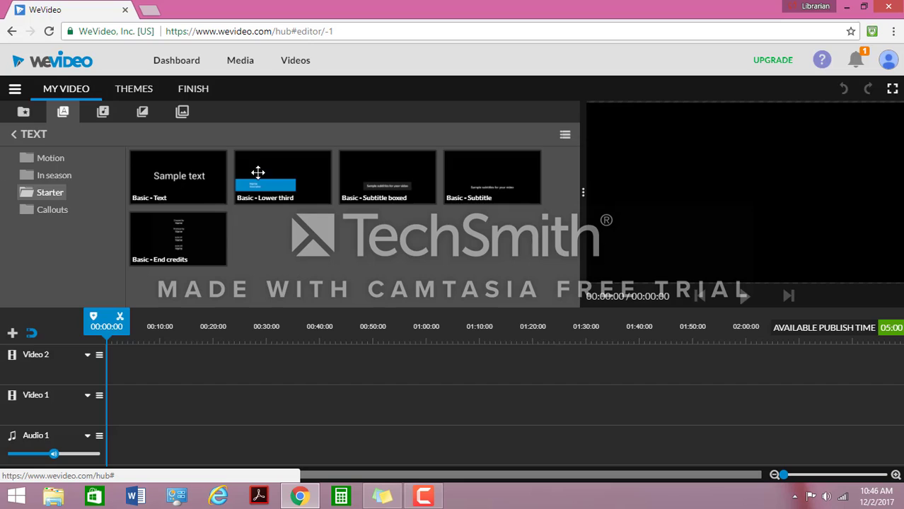
left_click(216, 175)
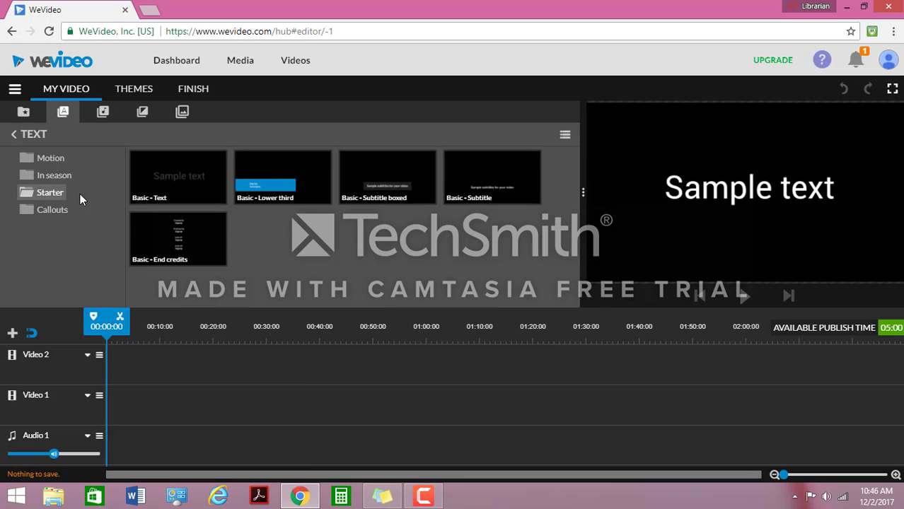
left_click(49, 210)
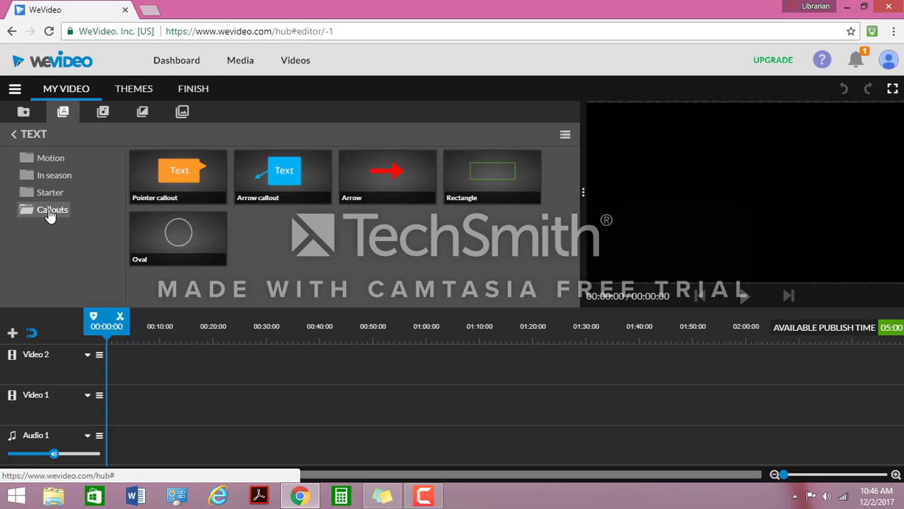
left_click(198, 174)
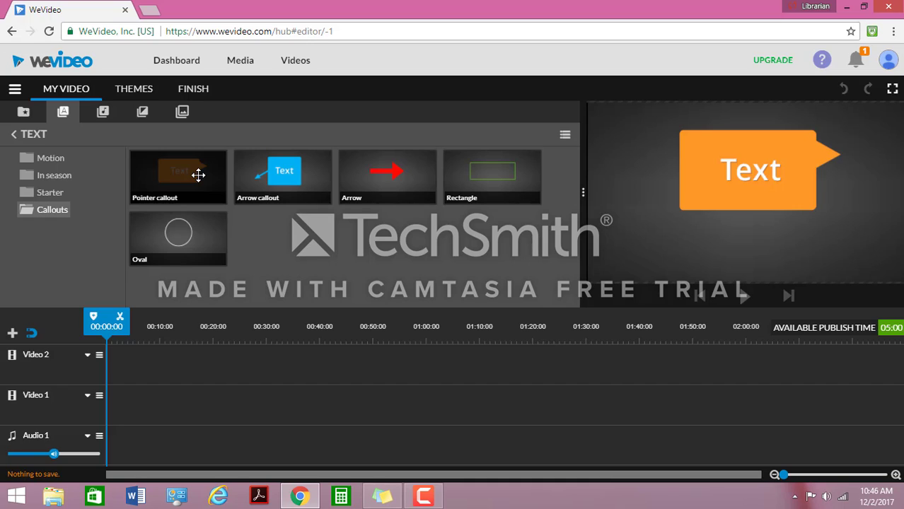
Preview the Line wipe - Title motion template and place it at the start of the Video 1 track
left_click(45, 159)
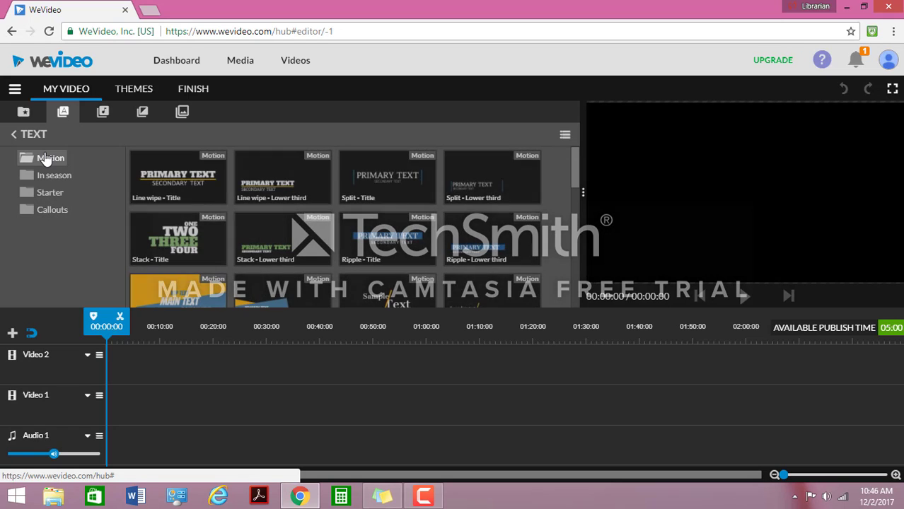
left_click(202, 183)
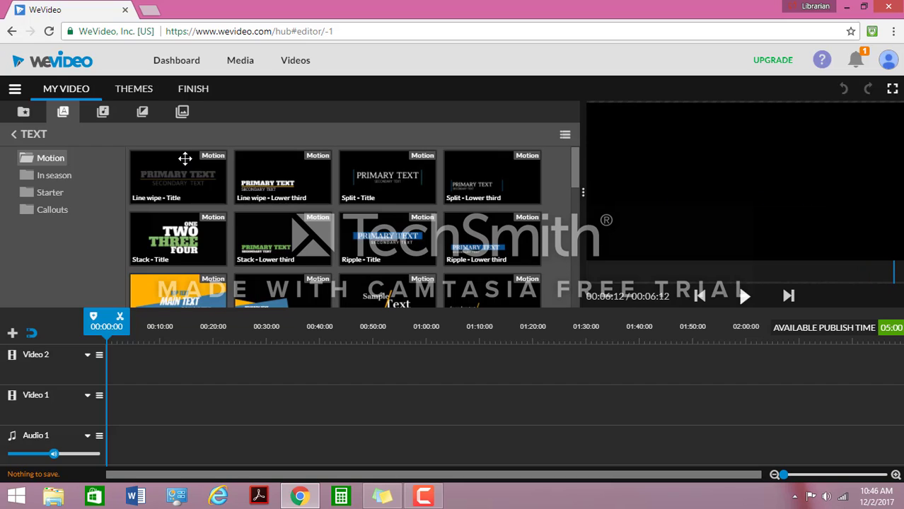
left_click_drag(181, 161, 118, 387)
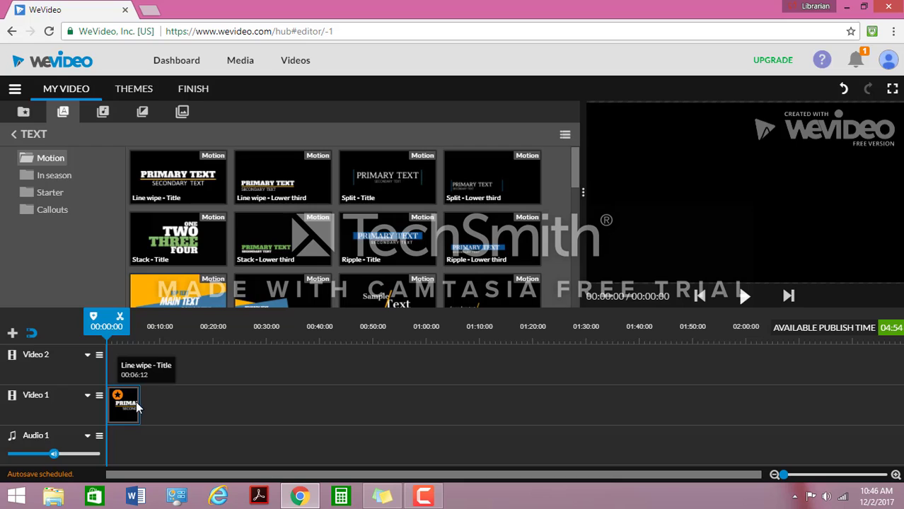
Open the Line wipe title clip on Video 1 for editing and set its primary text to "Inkheart"
left_click(123, 406)
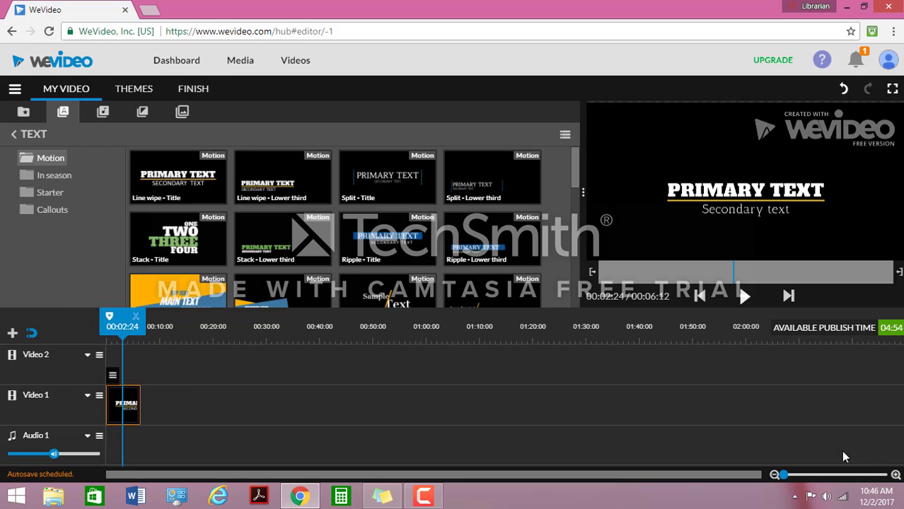
left_click(787, 476)
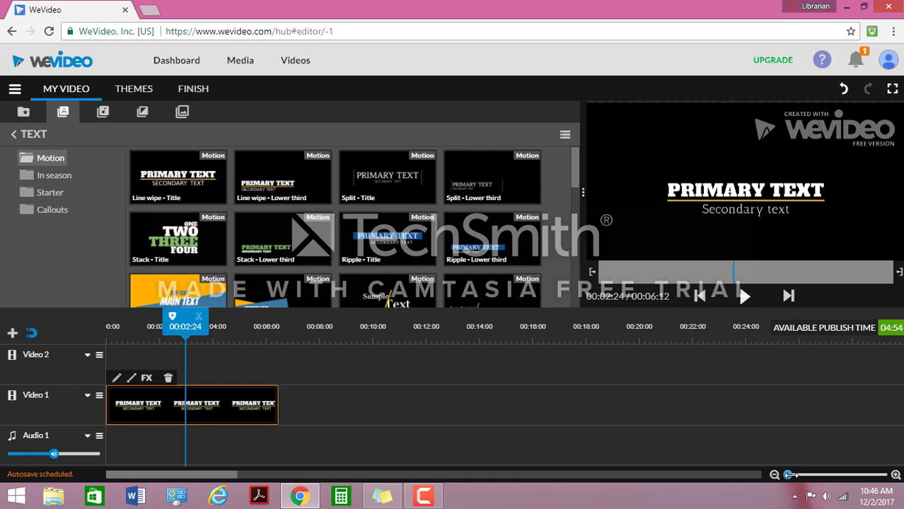
left_click_drag(790, 476, 786, 476)
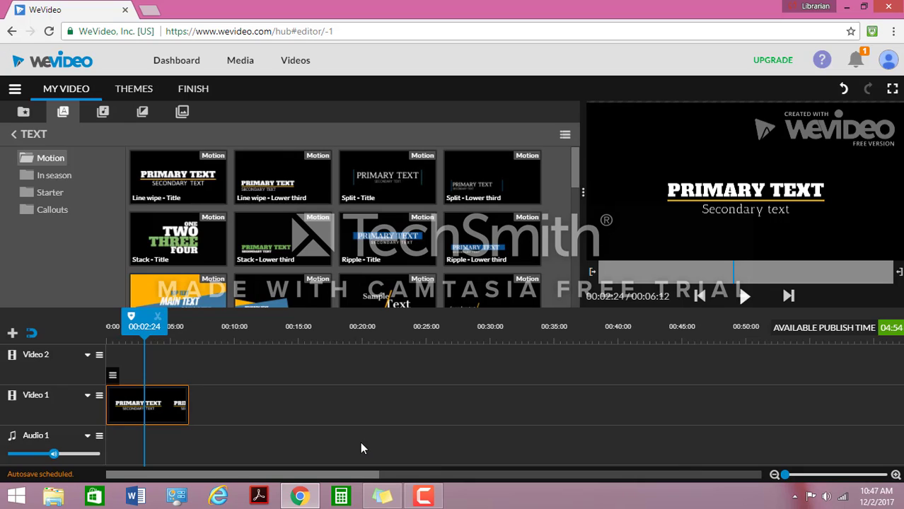
double_click(121, 408)
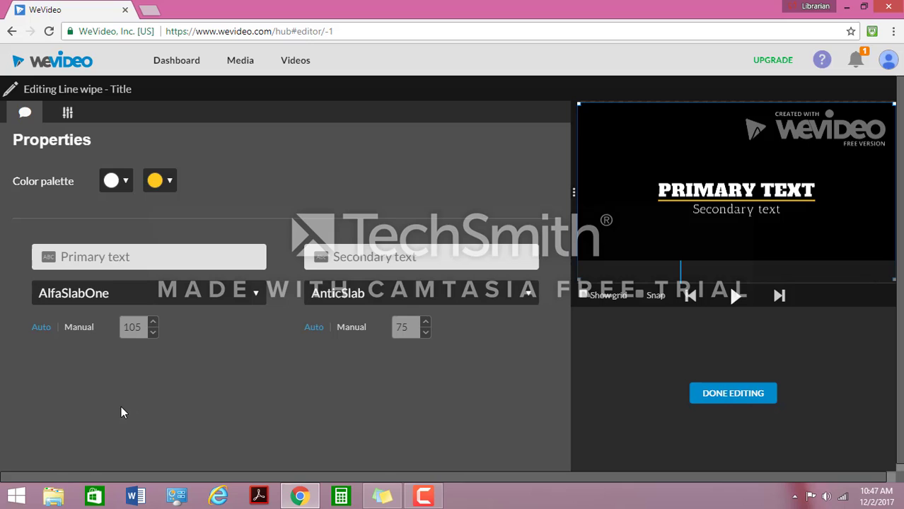
left_click(125, 182)
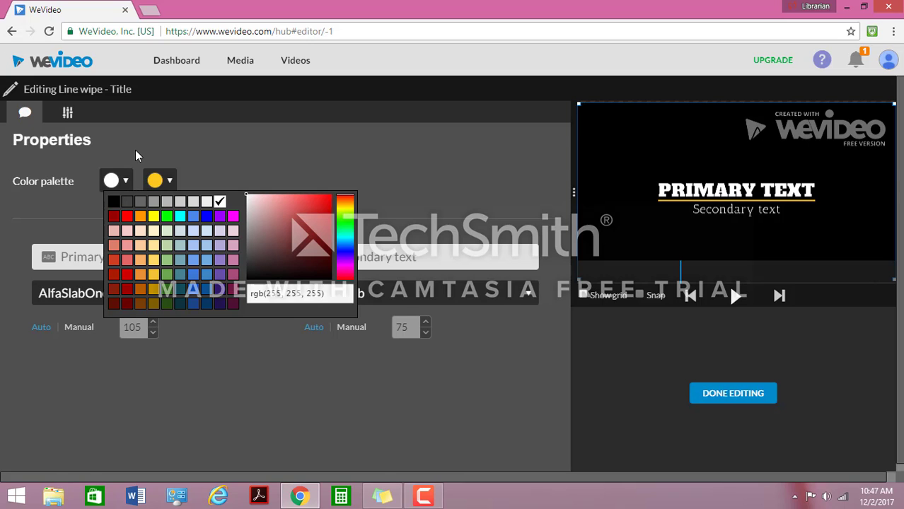
left_click(136, 155)
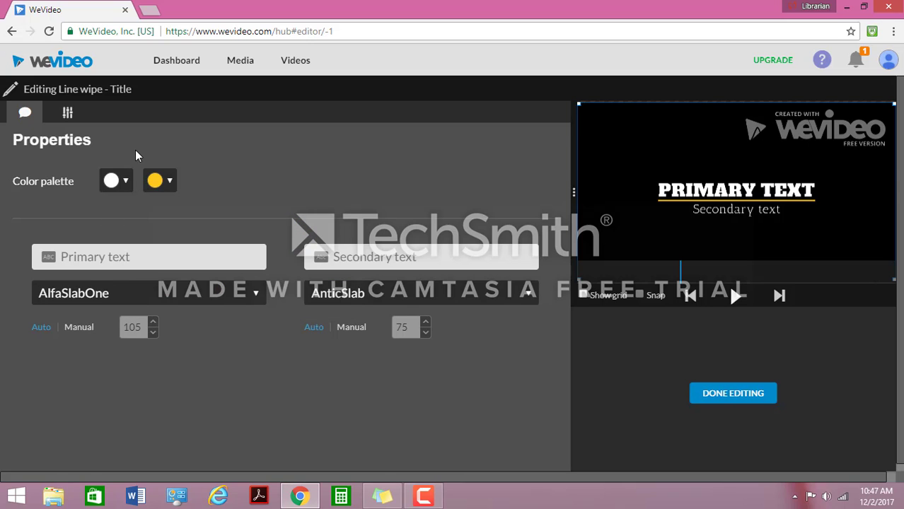
left_click(165, 252)
type("Inkheart")
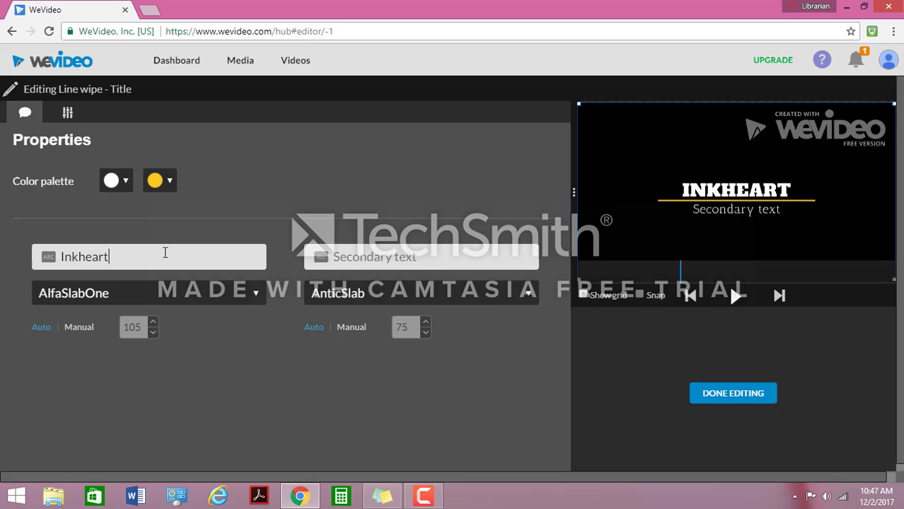
Set the title's secondary text to "by Cornelia Funke"
key("Tab")
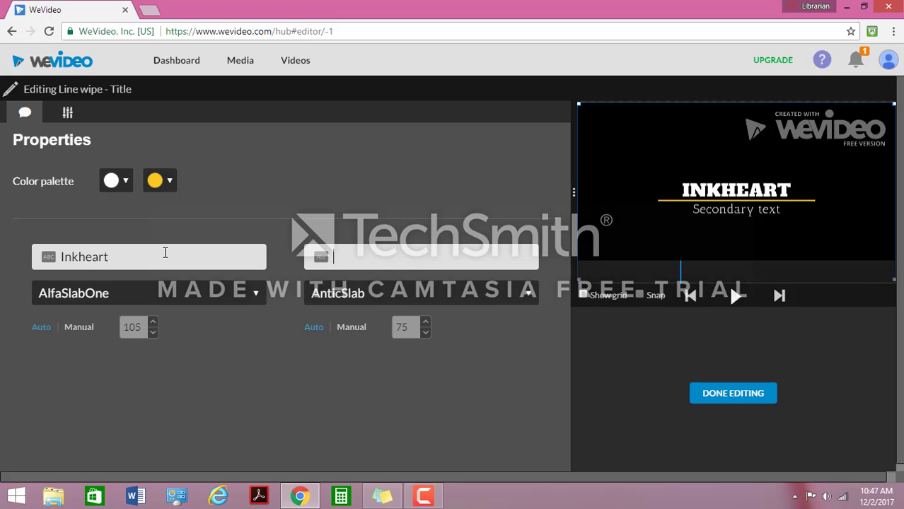
type("by ")
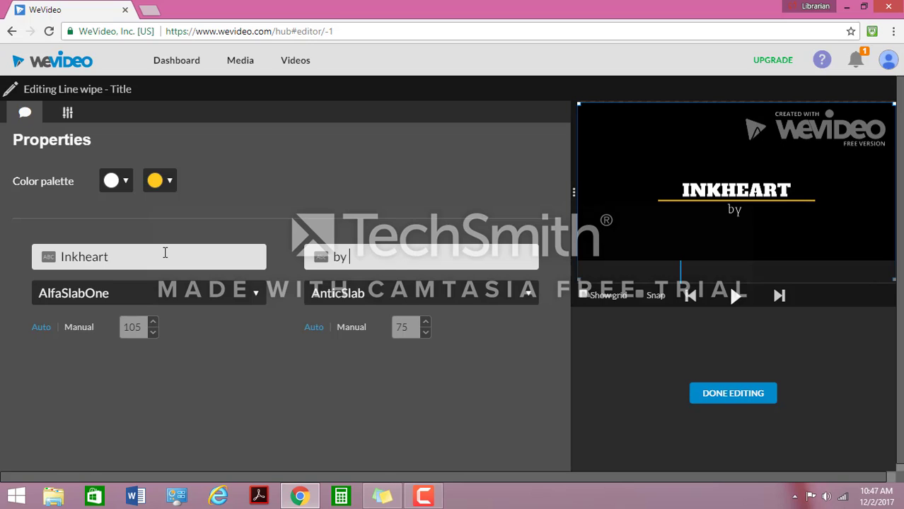
type("Corne")
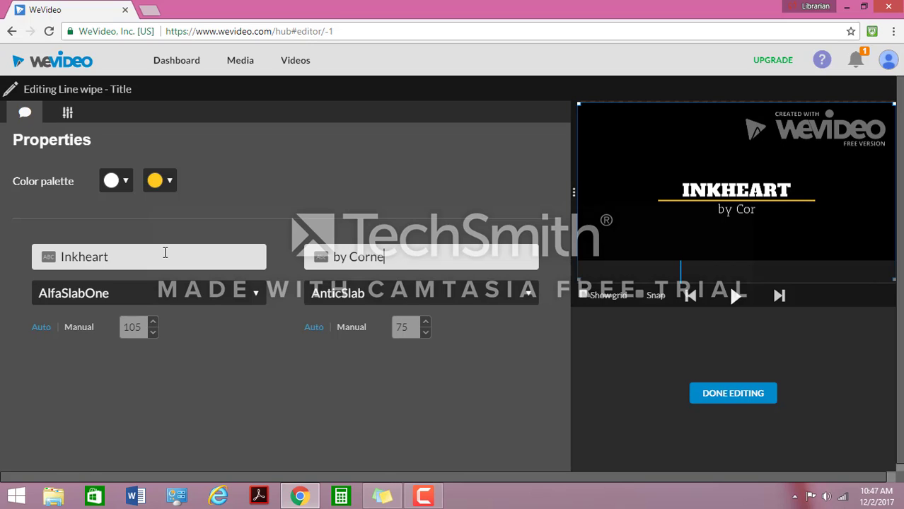
type("lia Fi")
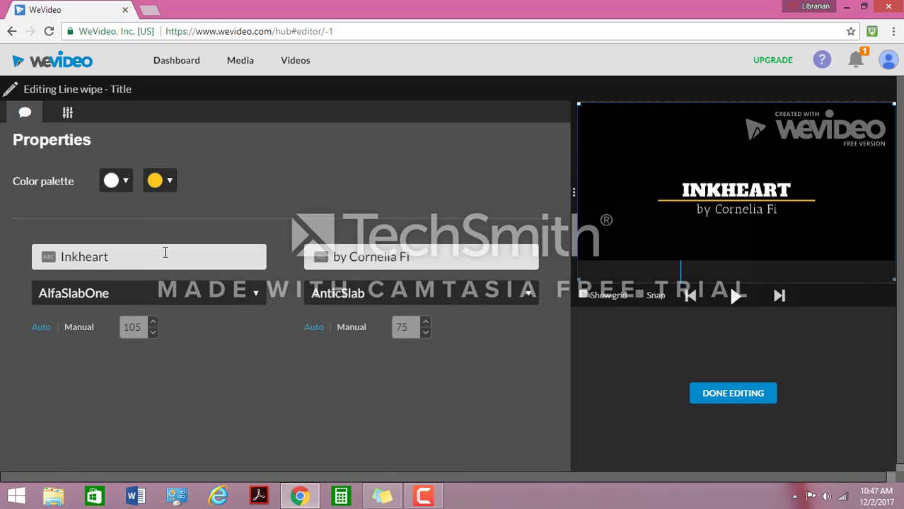
key("BackSpace")
type("unke")
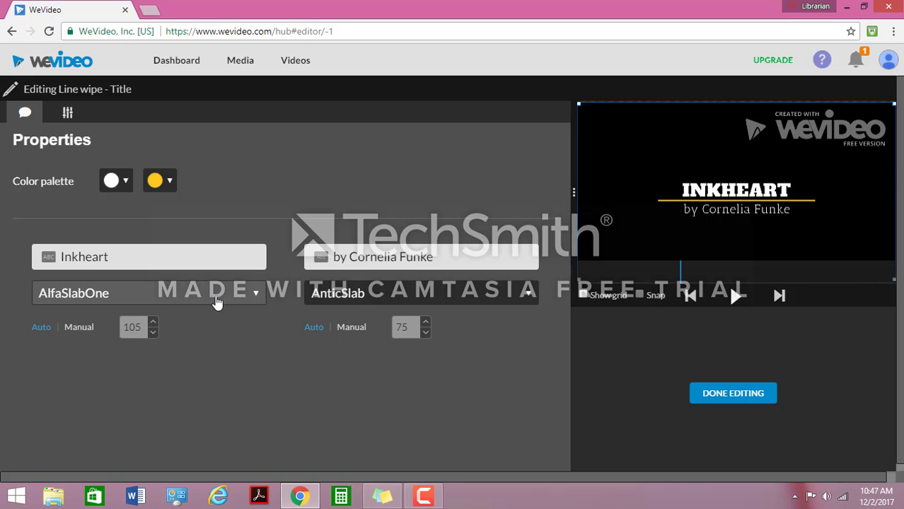
Try the AmaticSC font on the primary text, and restore AlfaSlabOne
left_click(255, 299)
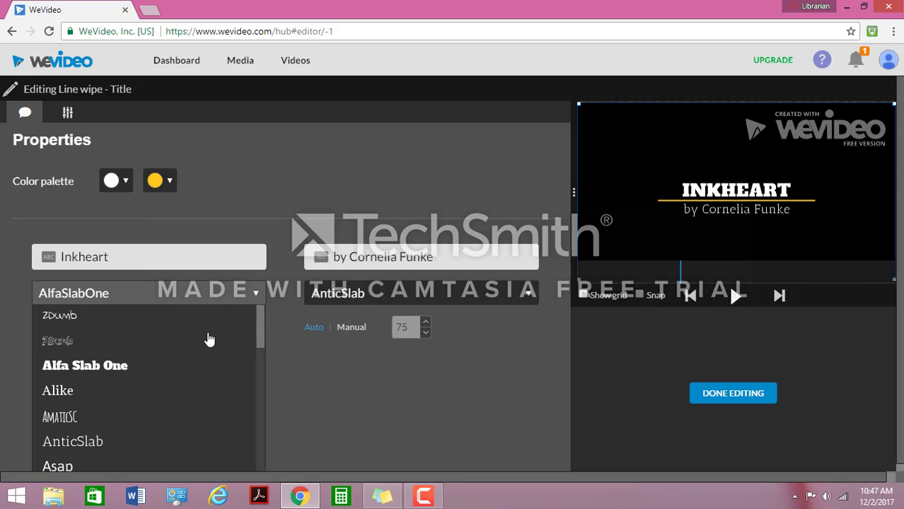
left_click(172, 420)
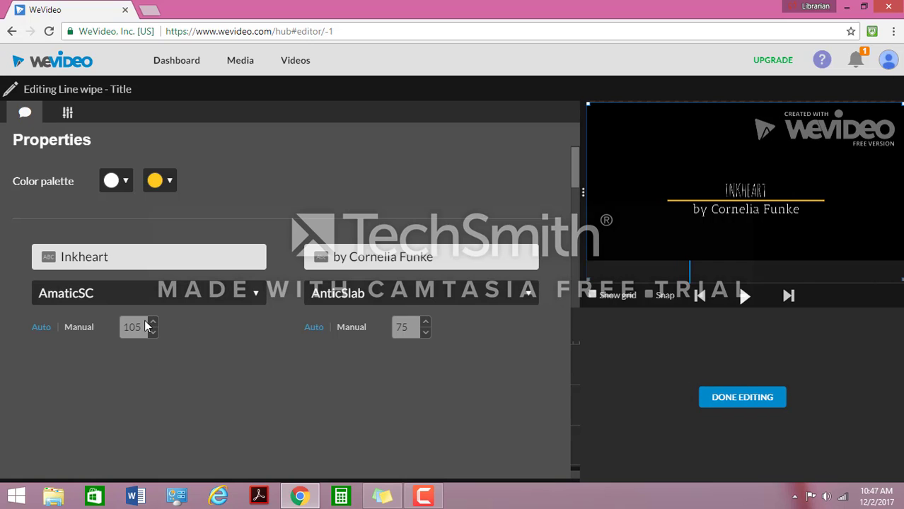
left_click(261, 297)
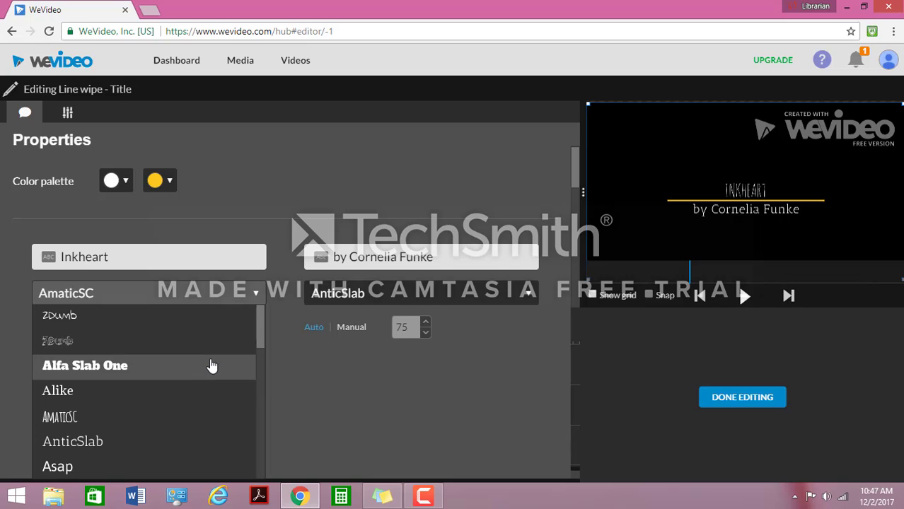
left_click(210, 366)
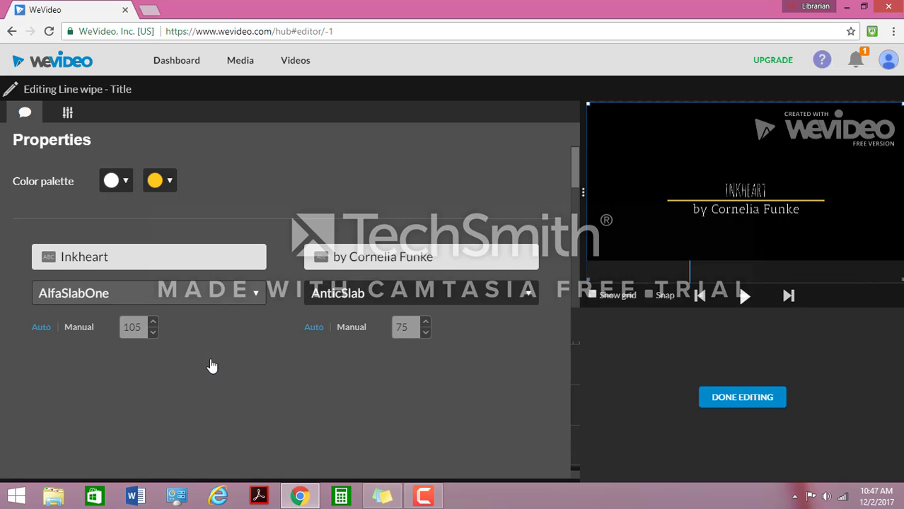
Switch both text lines to manual sizing, keeping the primary text at 105 and setting the secondary text to 73
left_click(90, 329)
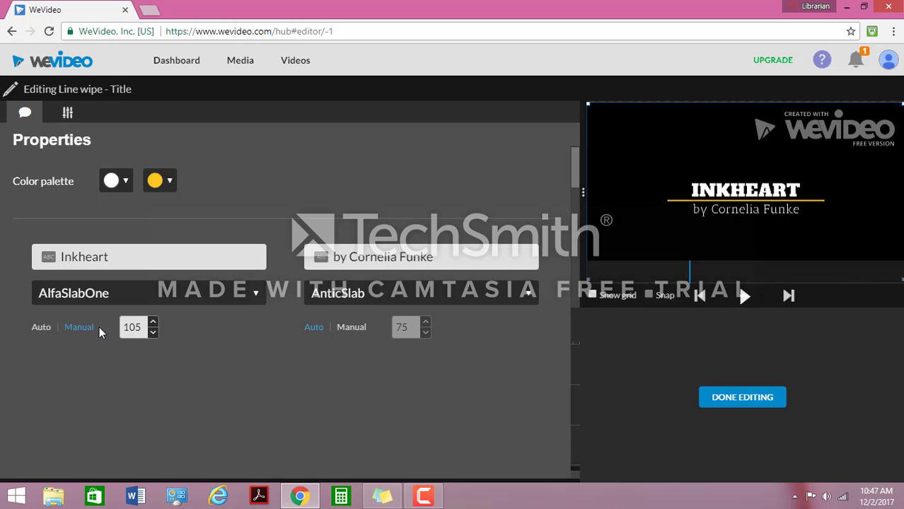
left_click(153, 322)
left_click(153, 333)
left_click(359, 330)
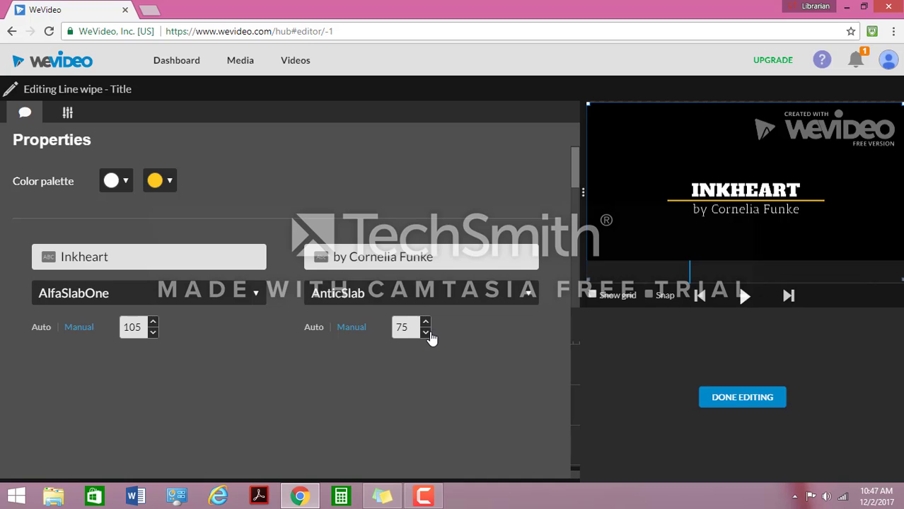
left_click(426, 333)
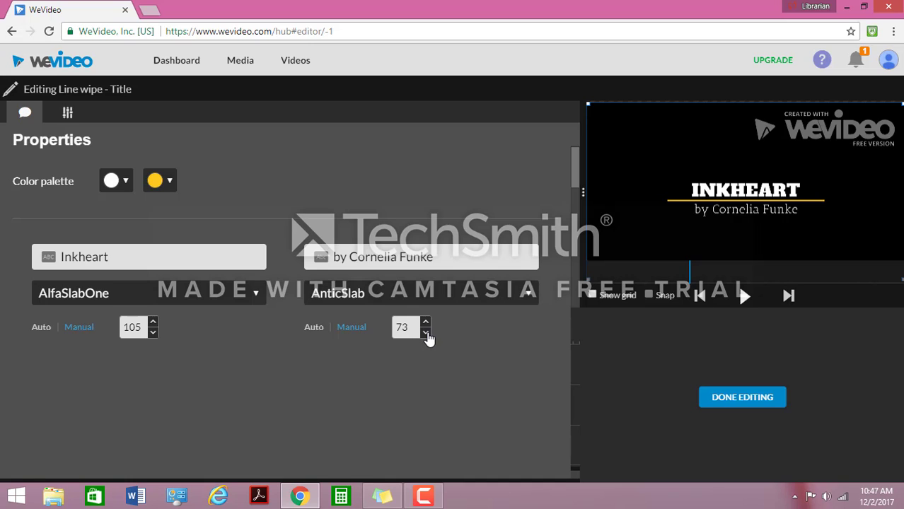
Play the edited title in the preview and finish editing it
left_click(740, 300)
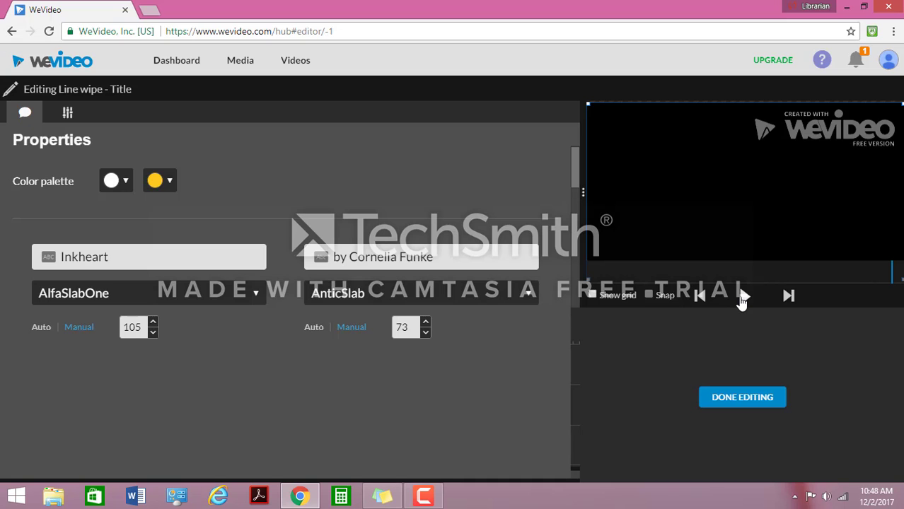
left_click(734, 399)
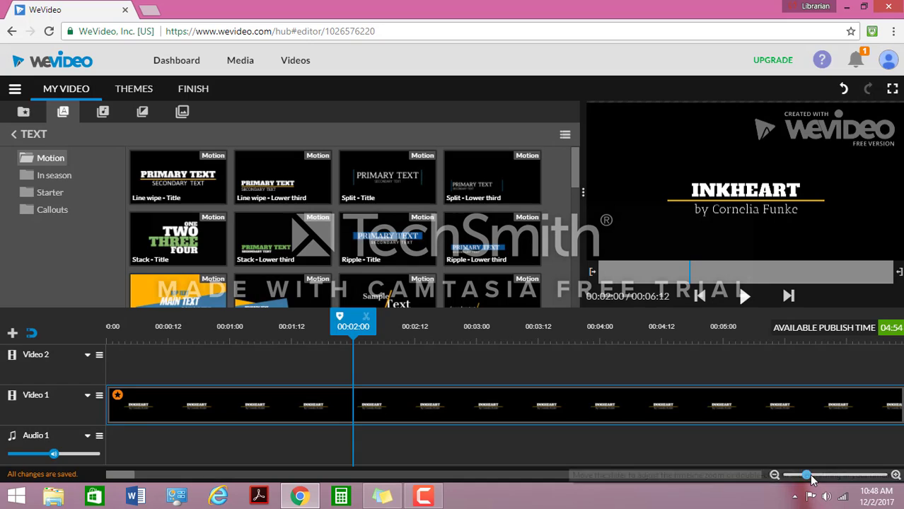
Preview the standard Cross fade, Cross mosaic and Burn transitions
left_click_drag(807, 476, 787, 475)
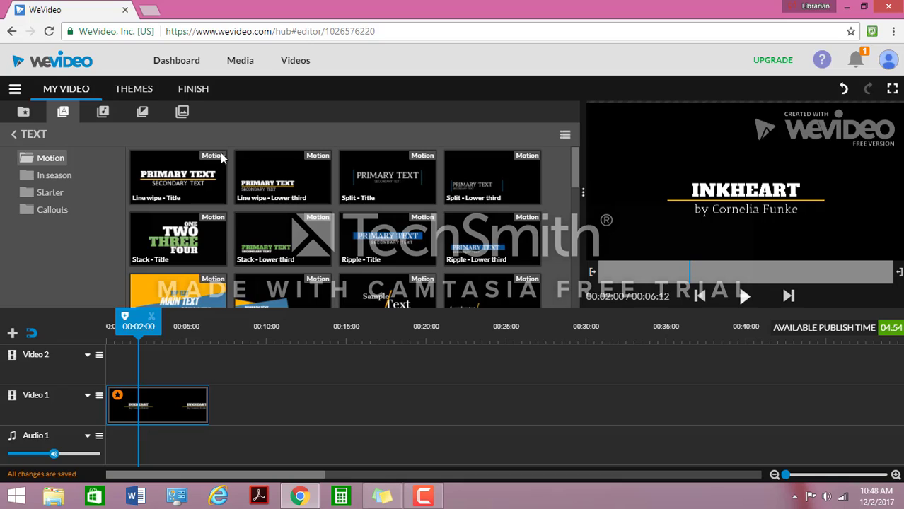
left_click(143, 115)
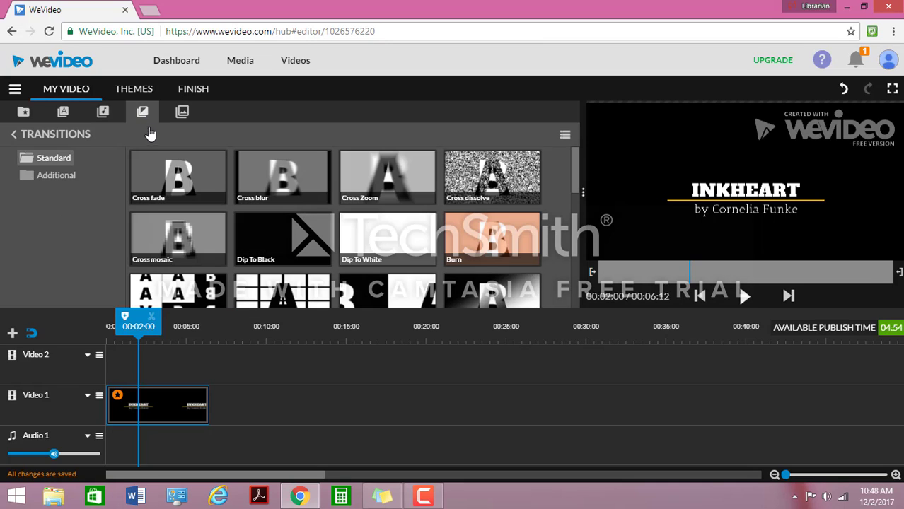
left_click(152, 168)
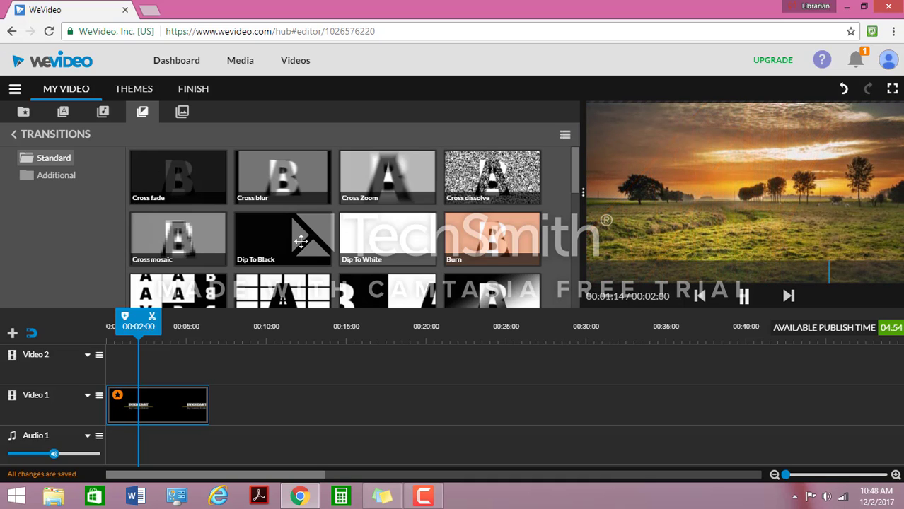
left_click(186, 241)
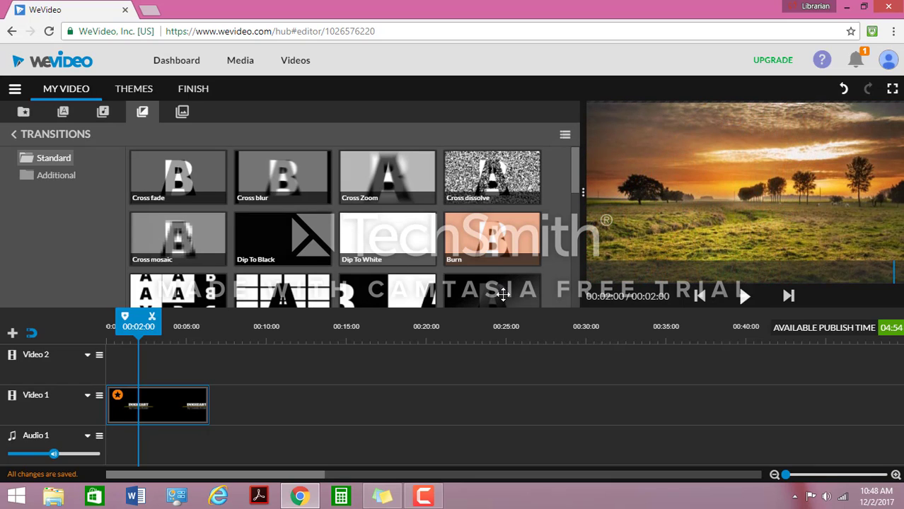
left_click(473, 229)
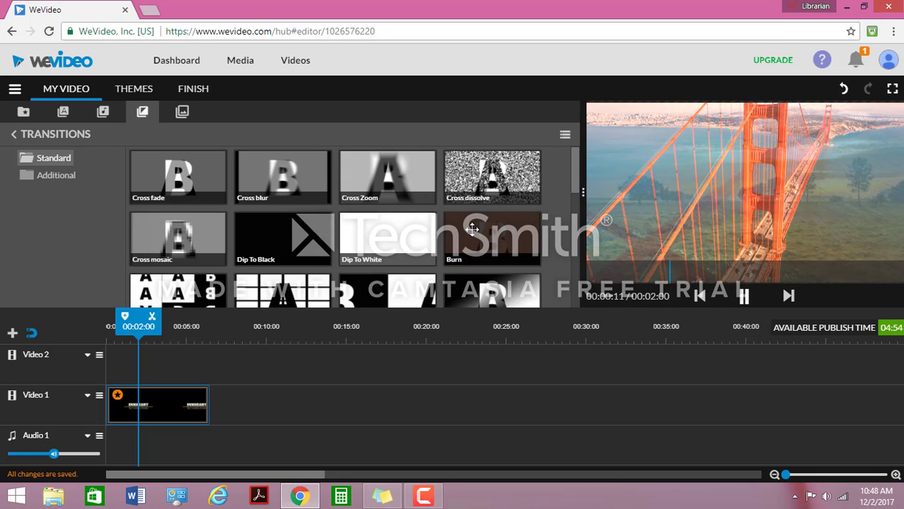
Try the Burn transition at the end of the Inkheart title clip and play it
mouse_move(460, 241)
left_mouse_down()
mouse_move(342, 366)
mouse_move(293, 373)
mouse_move(297, 383)
left_mouse_up()
left_click_drag(284, 383, 224, 389)
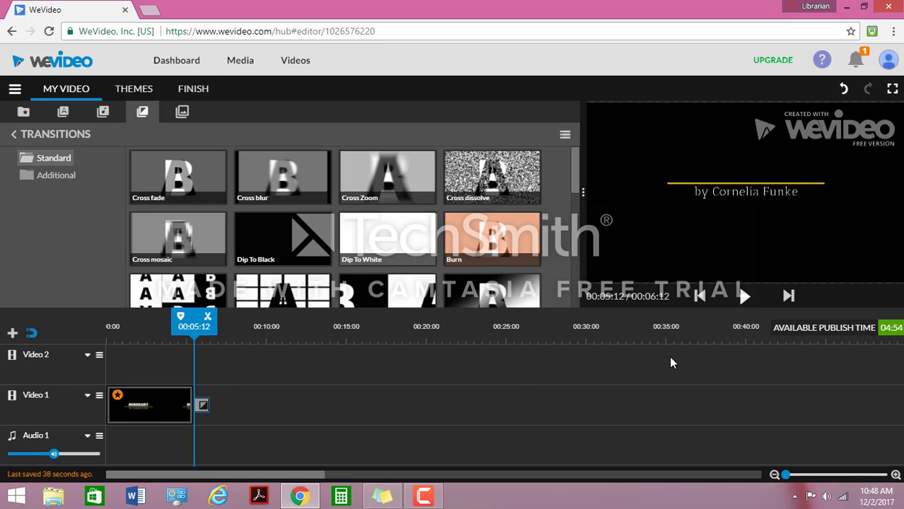
left_click(747, 298)
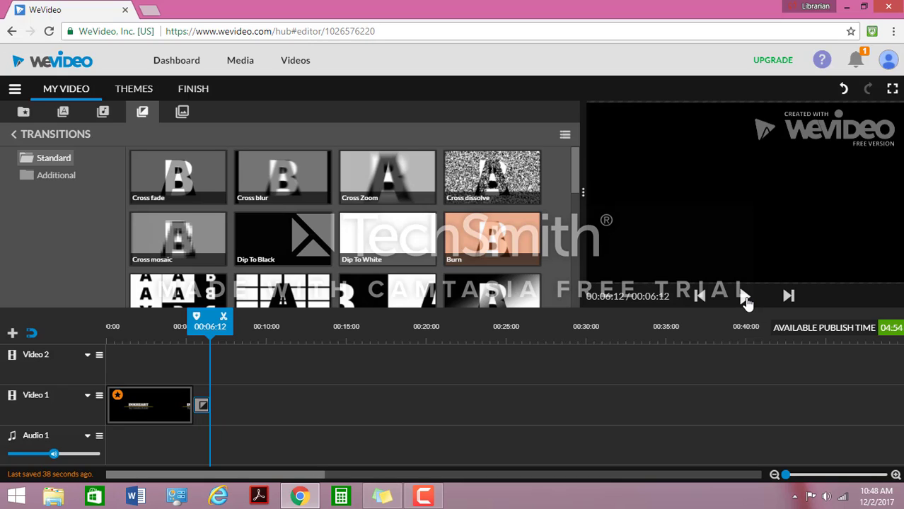
Replace the transition at the end of the title clip with Dip To Black and play it
mouse_move(204, 410)
left_mouse_down()
mouse_move(287, 319)
mouse_move(446, 227)
mouse_move(468, 229)
left_mouse_up()
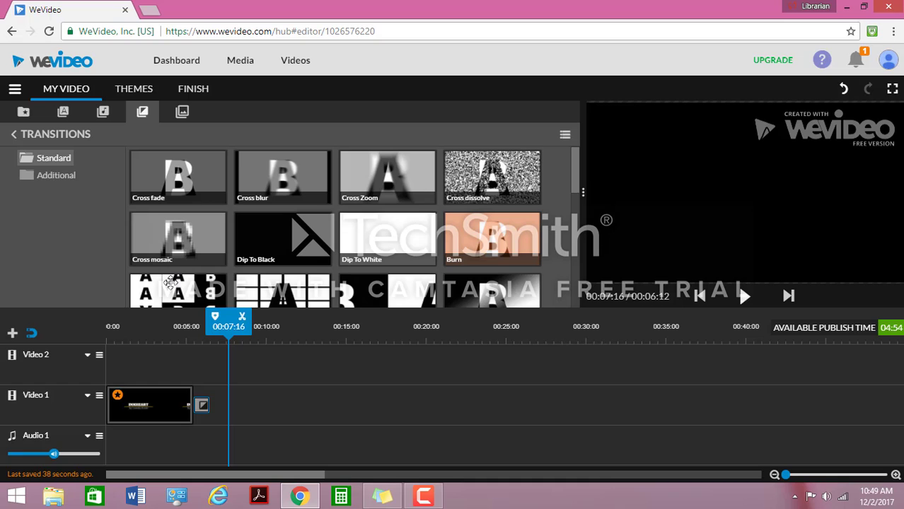
left_click(324, 216)
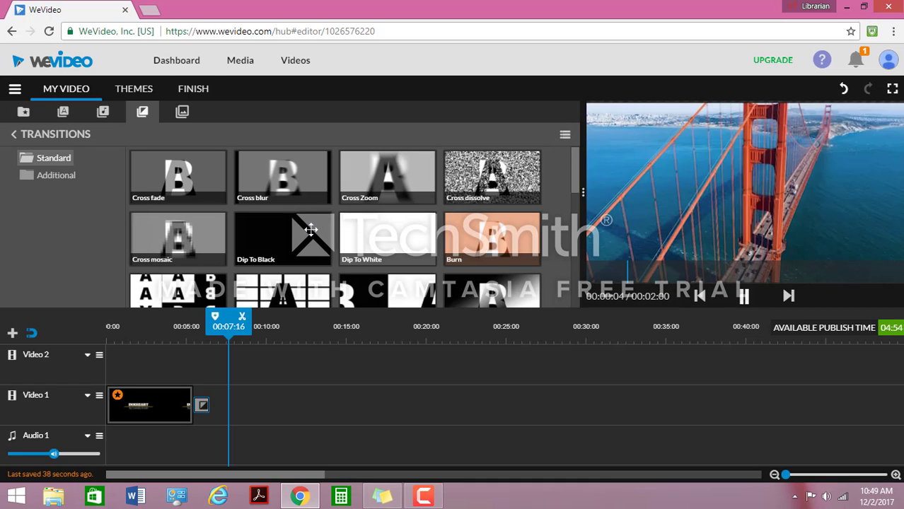
left_click_drag(311, 230, 203, 402)
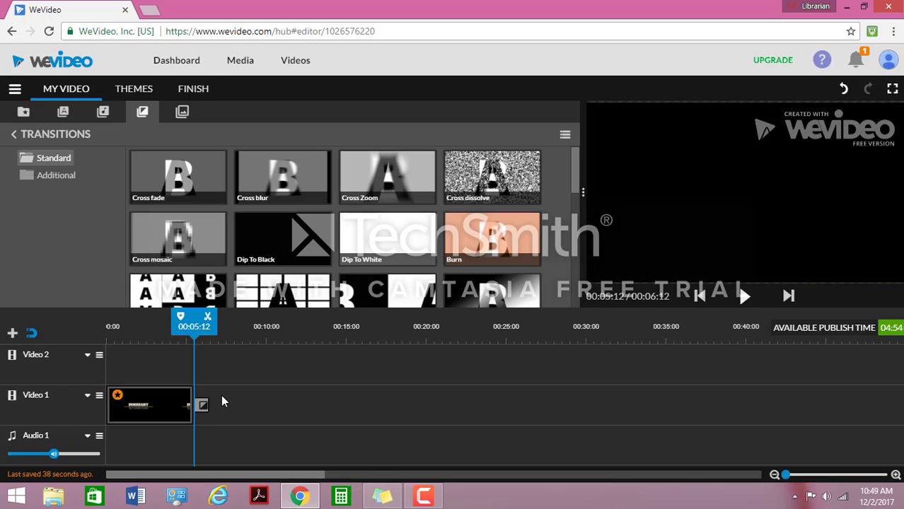
left_click(744, 297)
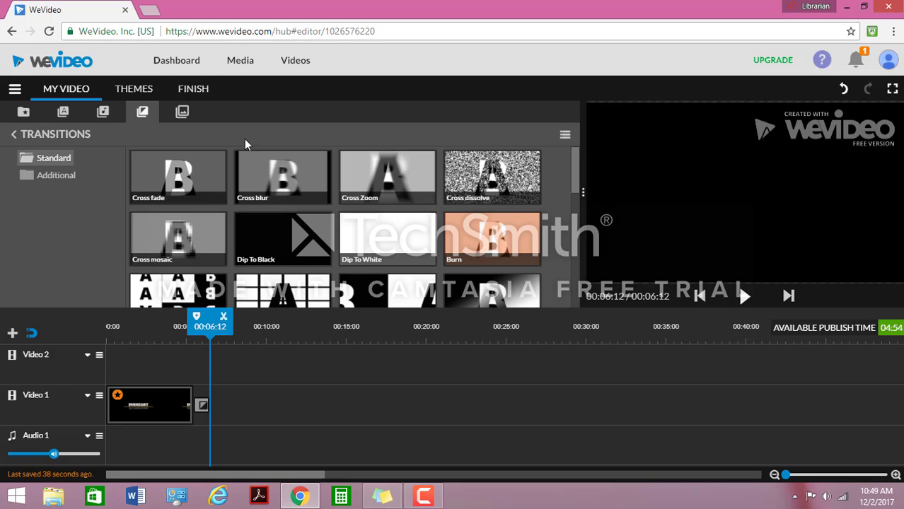
Add the Inkheart cover image from My media to Video 1, directly after the Dip To Black transition
left_click(24, 115)
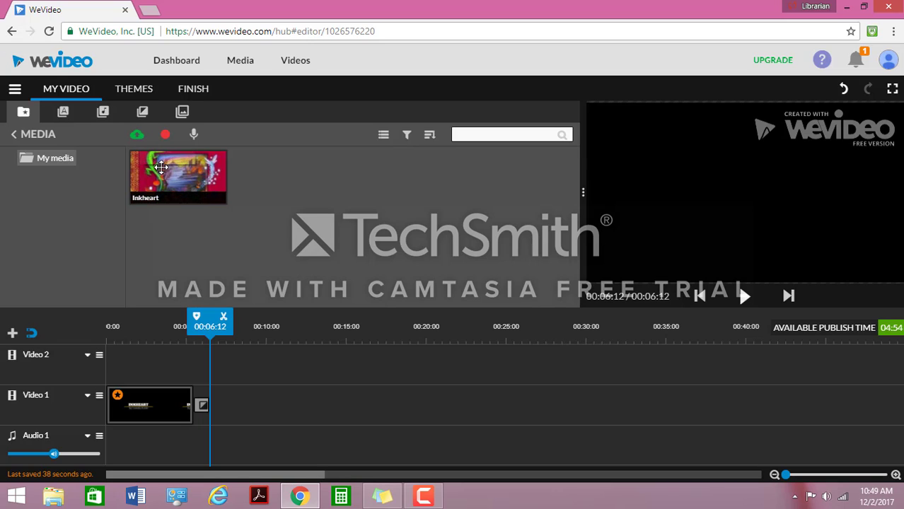
left_click_drag(177, 176, 228, 391)
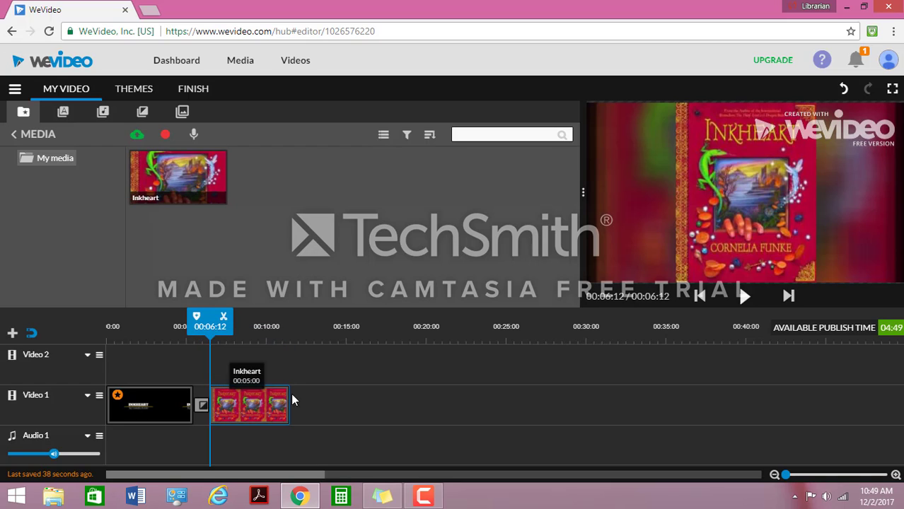
left_click(276, 405)
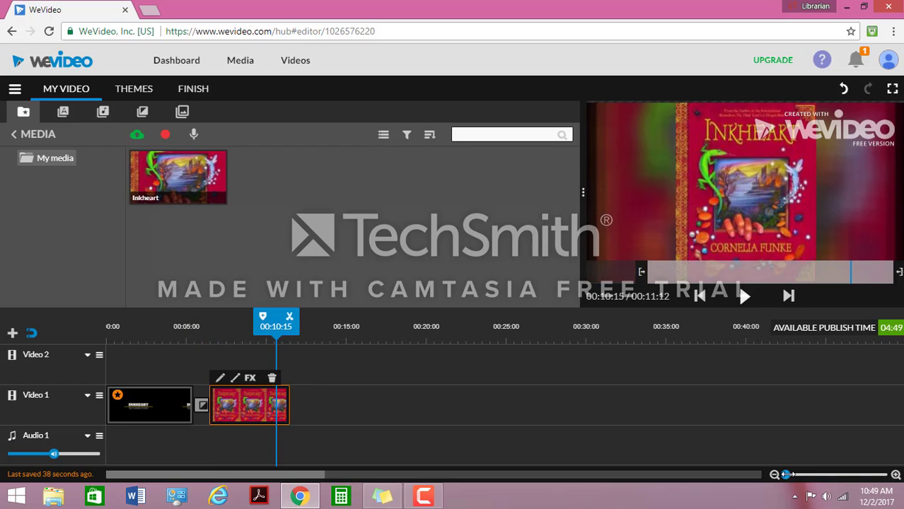
left_click_drag(786, 475, 789, 475)
left_click(557, 408)
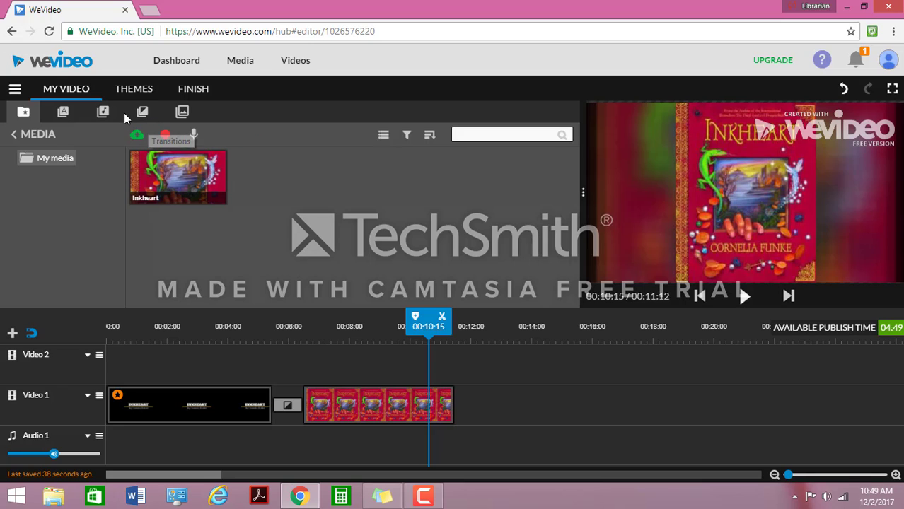
Add the Rainbow transition to the end of the Inkheart image clip and play the video from the start
left_click(142, 114)
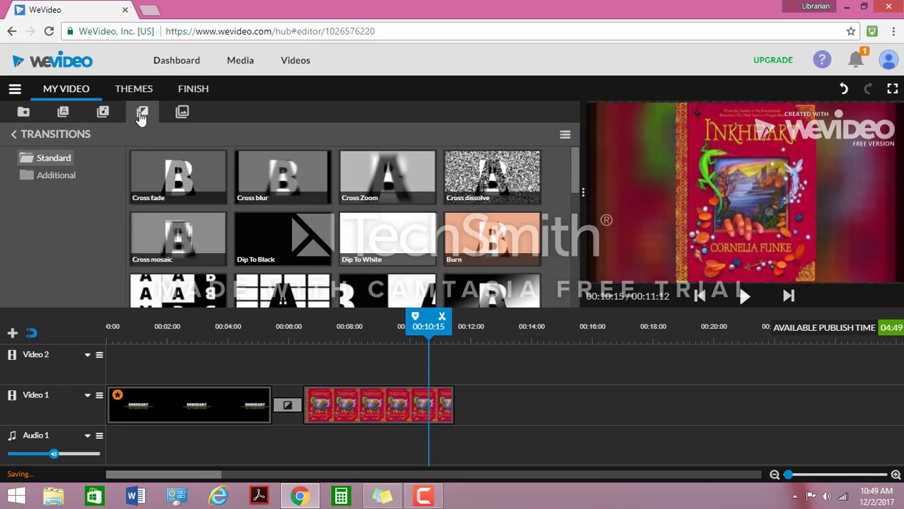
left_click_drag(577, 193, 577, 220)
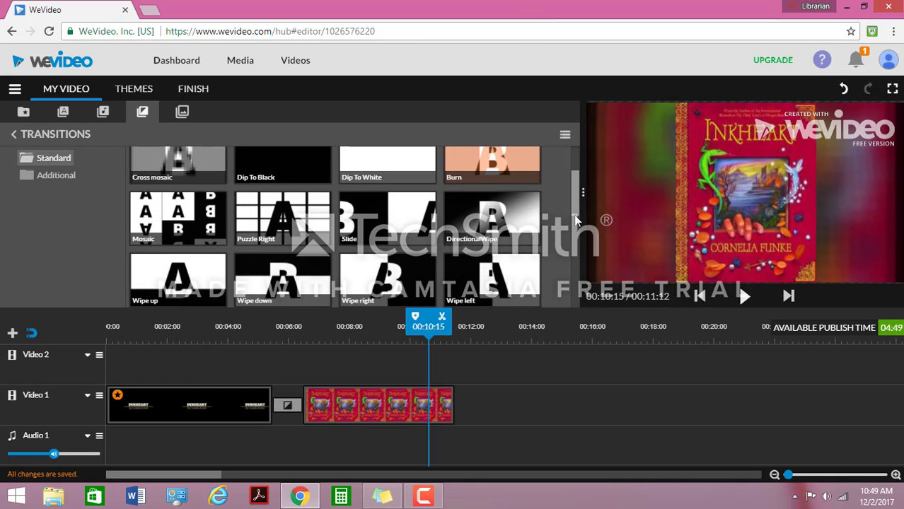
scroll(577, 221, "down", 3)
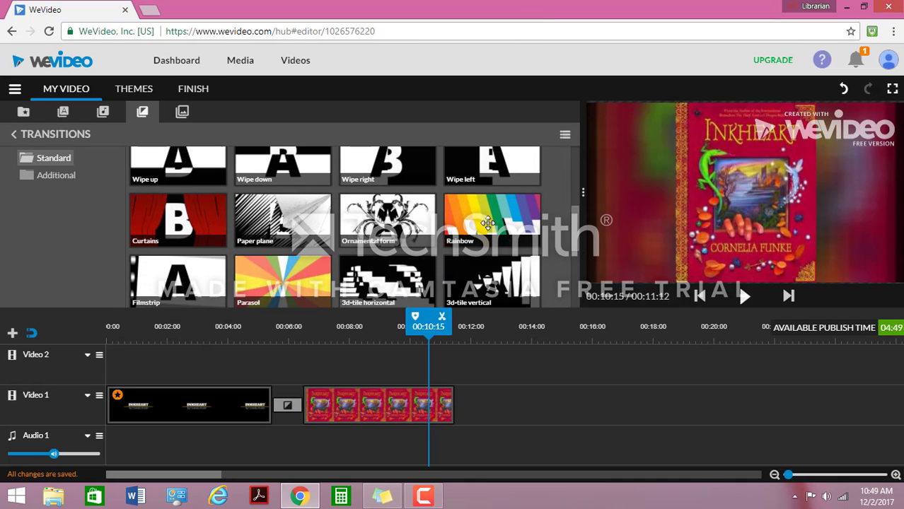
left_click(488, 223)
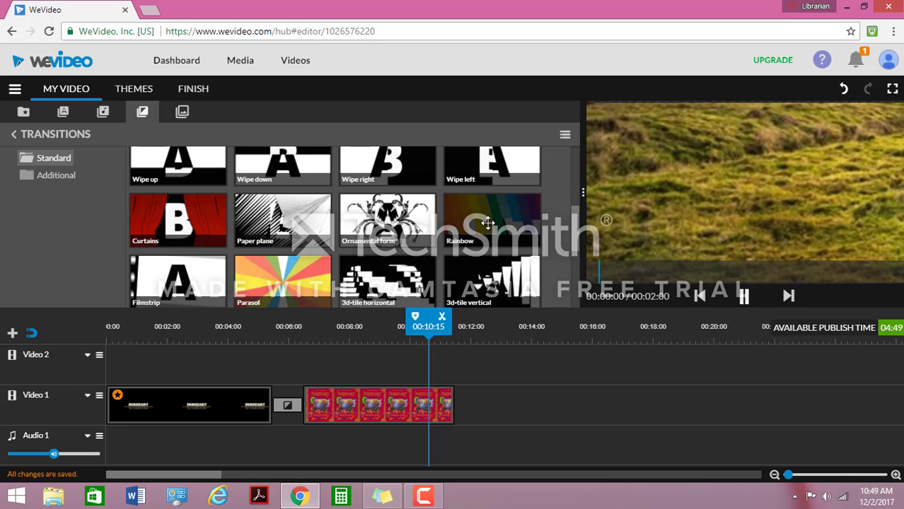
left_click_drag(488, 223, 471, 390)
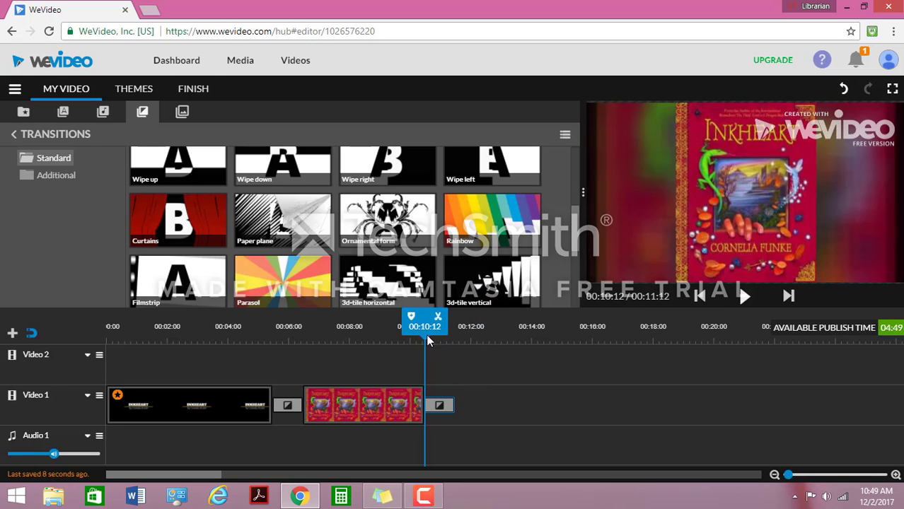
left_click_drag(425, 328, 99, 333)
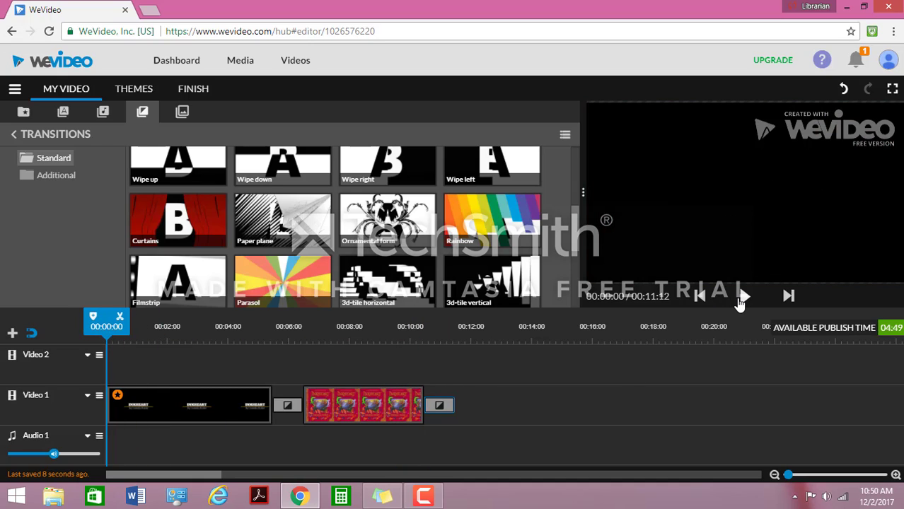
left_click(743, 297)
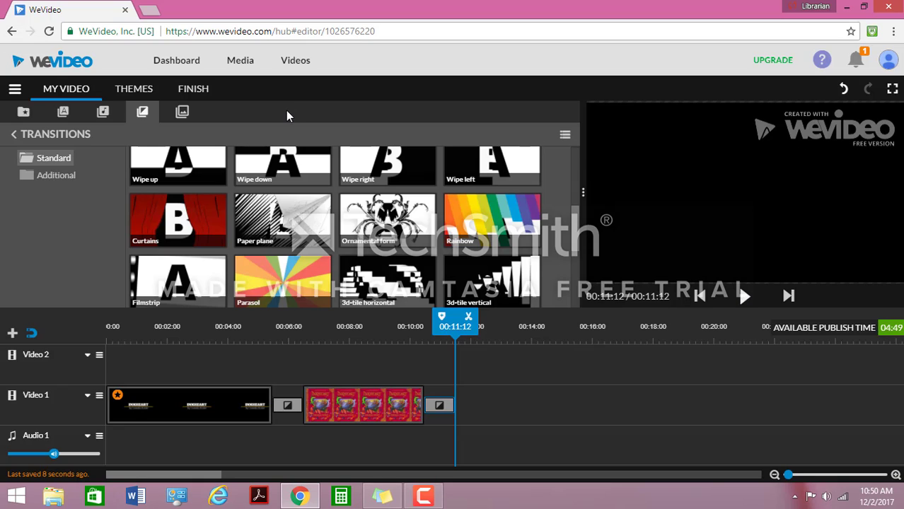
Add the starter Basic - Text title to Video 1, directly after the Rainbow transition
left_click(65, 113)
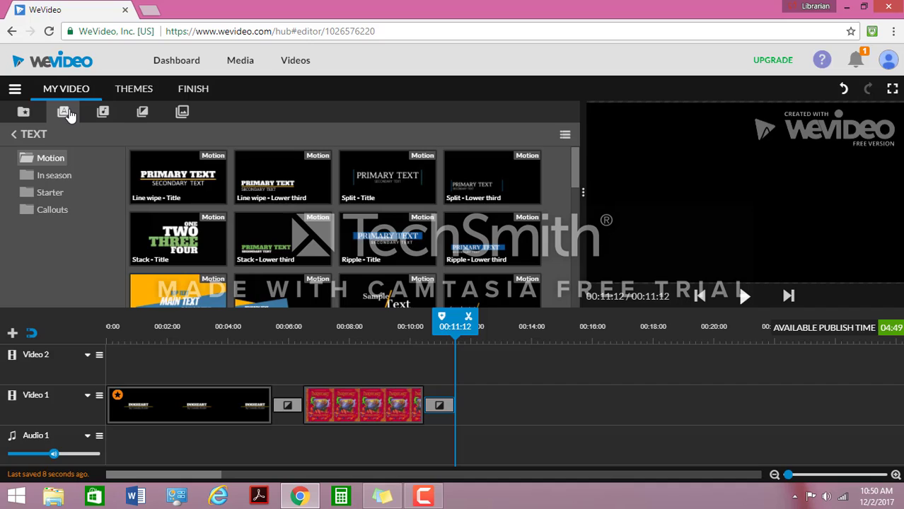
left_click(52, 194)
left_click(194, 173)
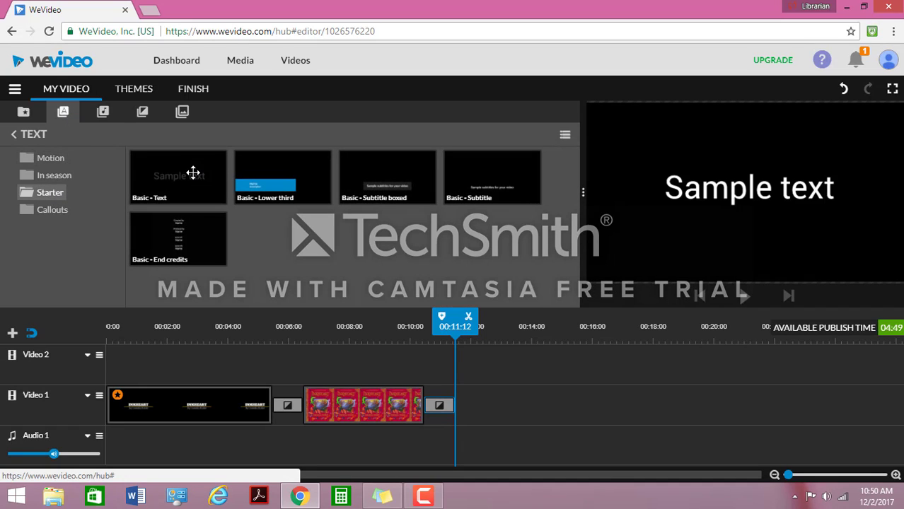
left_click_drag(193, 174, 476, 393)
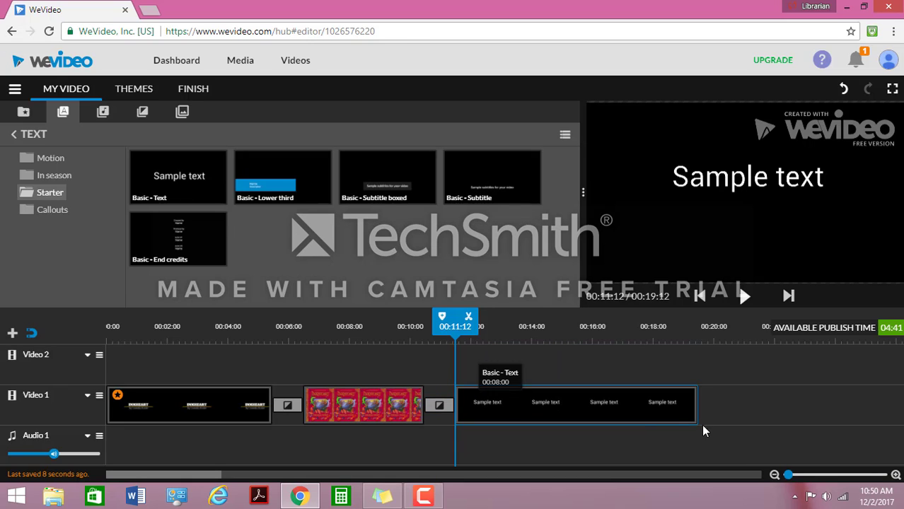
left_click(774, 475)
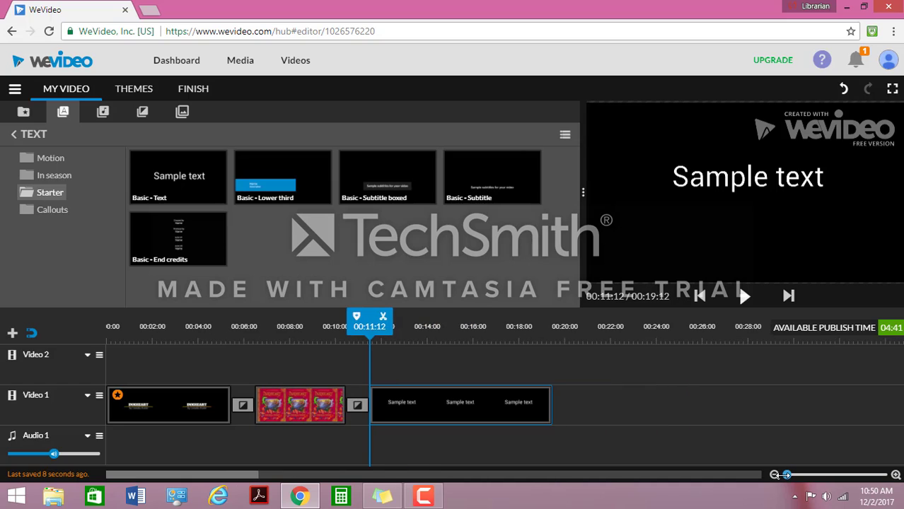
left_click_drag(784, 475, 786, 475)
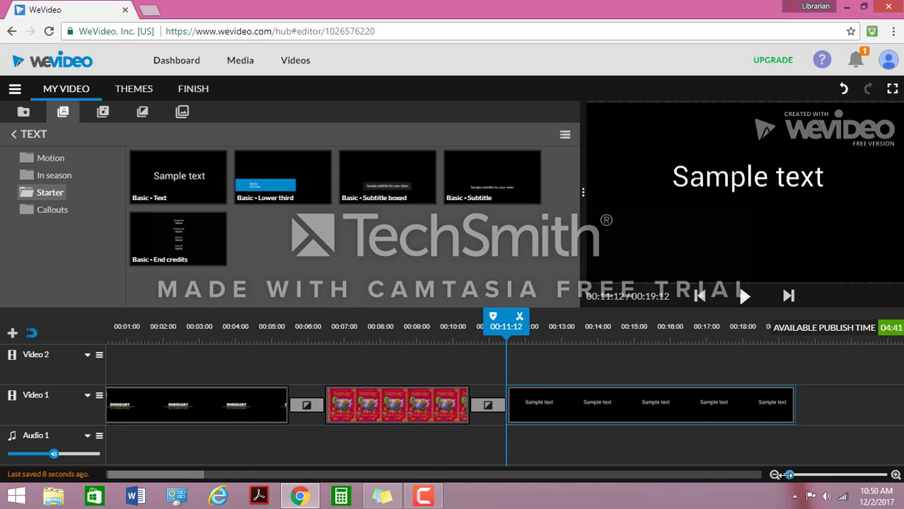
Replace the last title clip's sample text with: Twelve-year-old Maggie learns that her father can "read" fictional characters to life
double_click(644, 406)
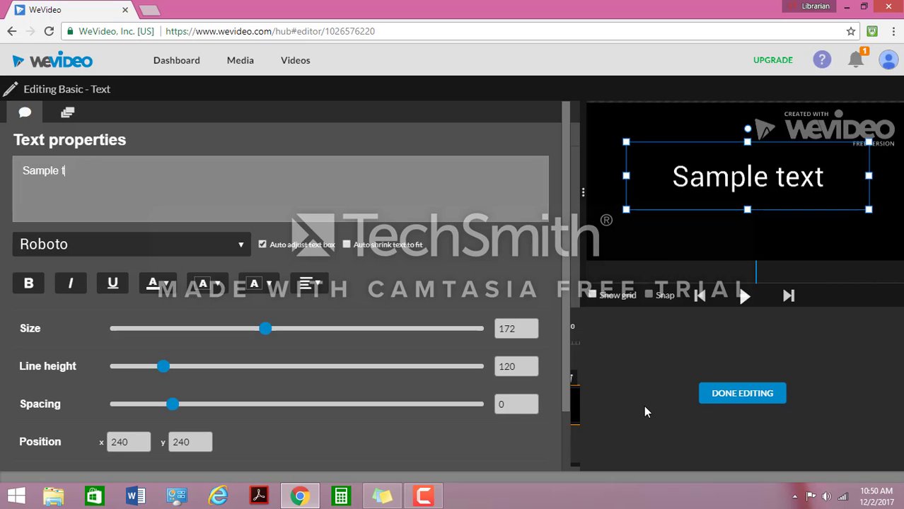
key("BackSpace")
key("BackSpace")
key("BackSpace")
key("BackSpace")
key("BackSpace")
key("BackSpace")
key("BackSpace")
key("BackSpace")
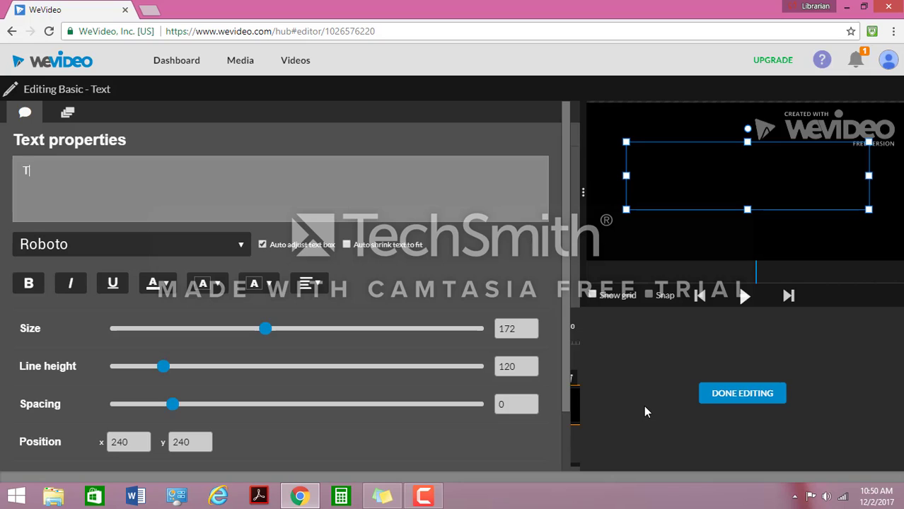
type("Twelve-year-p")
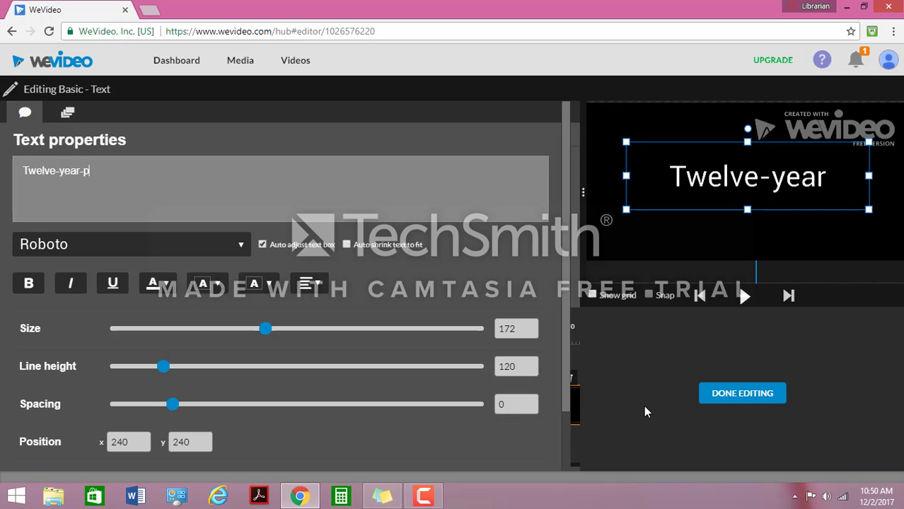
key("BackSpace")
type("old ")
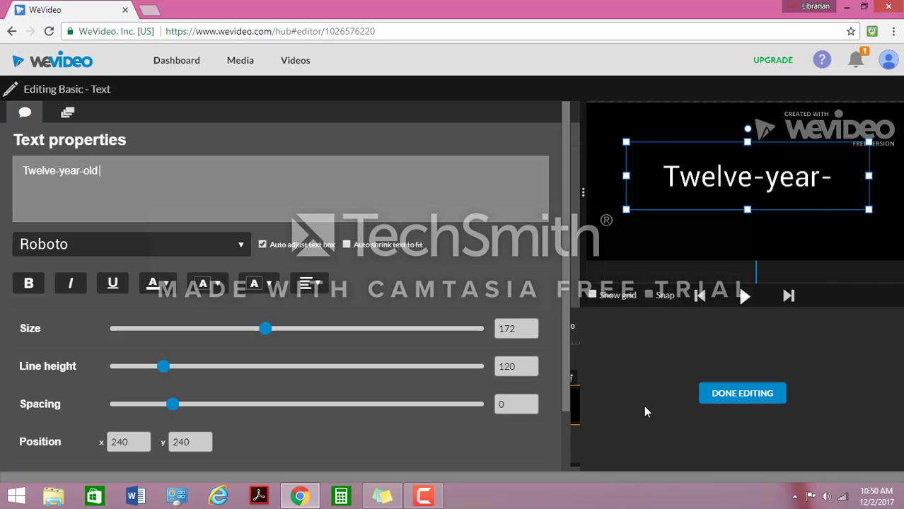
type("Maggie ")
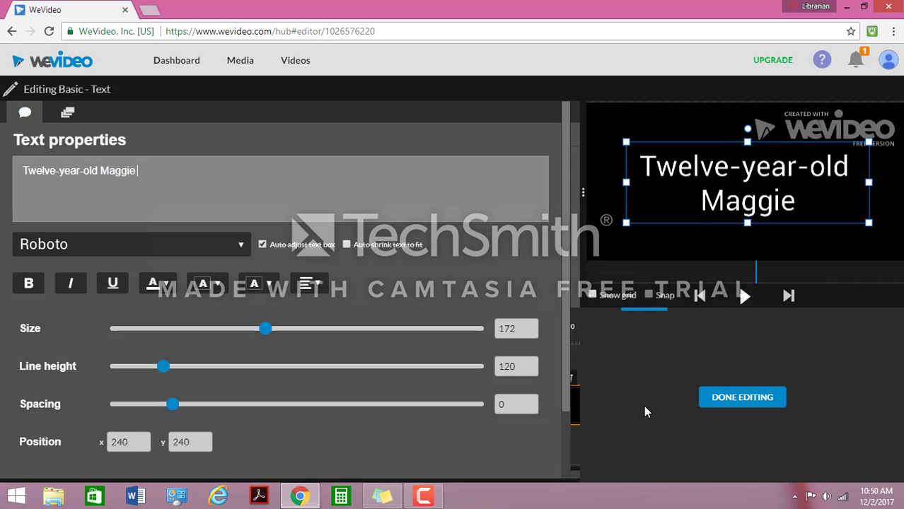
type("lear")
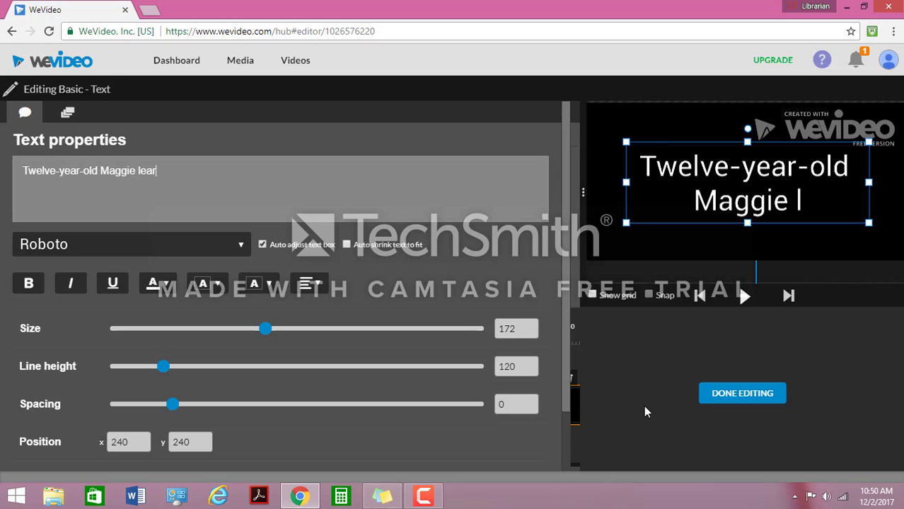
type("ns that h")
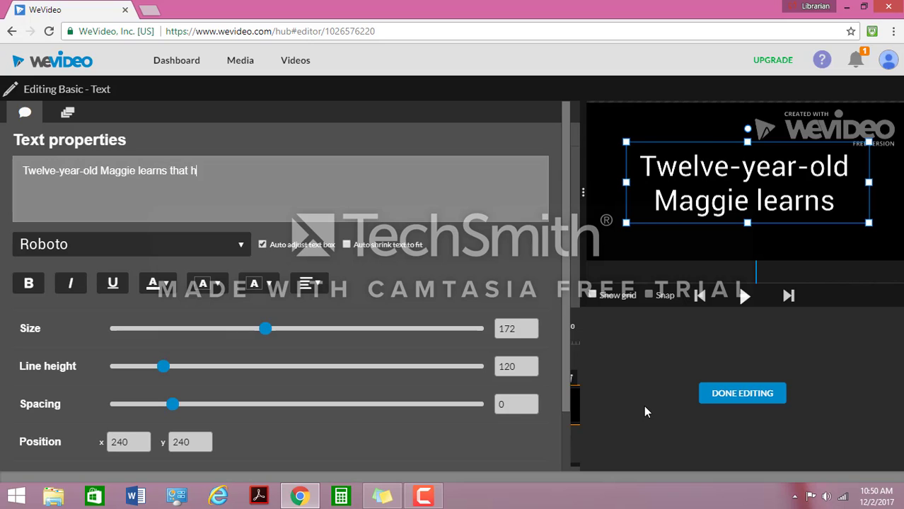
type("er father can \"read")
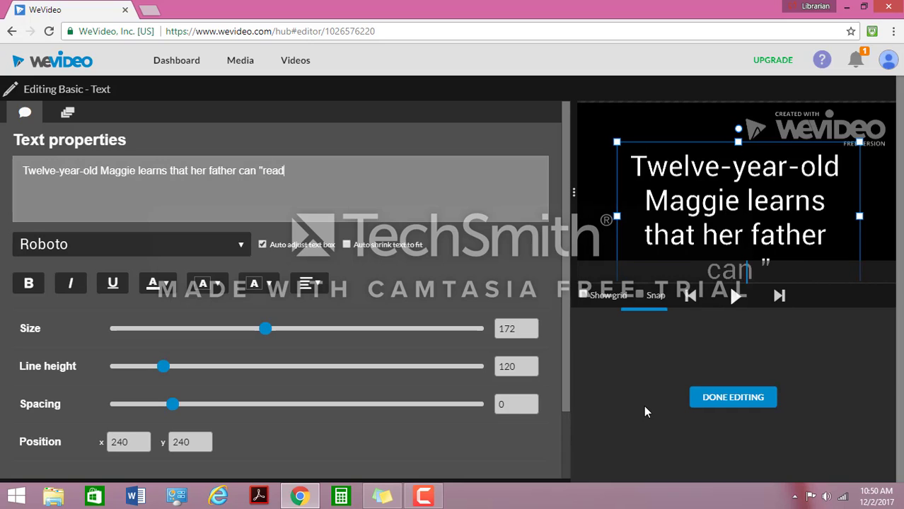
type("\" fic")
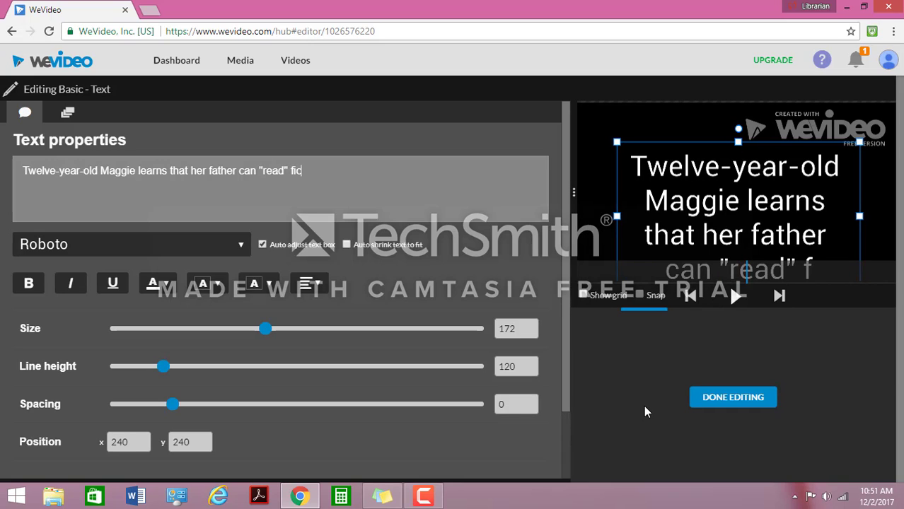
type("tional character")
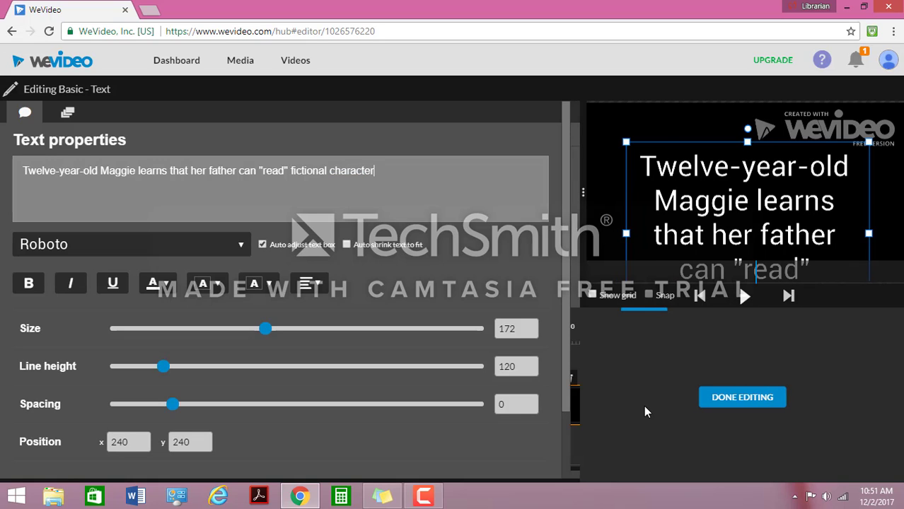
type("s to")
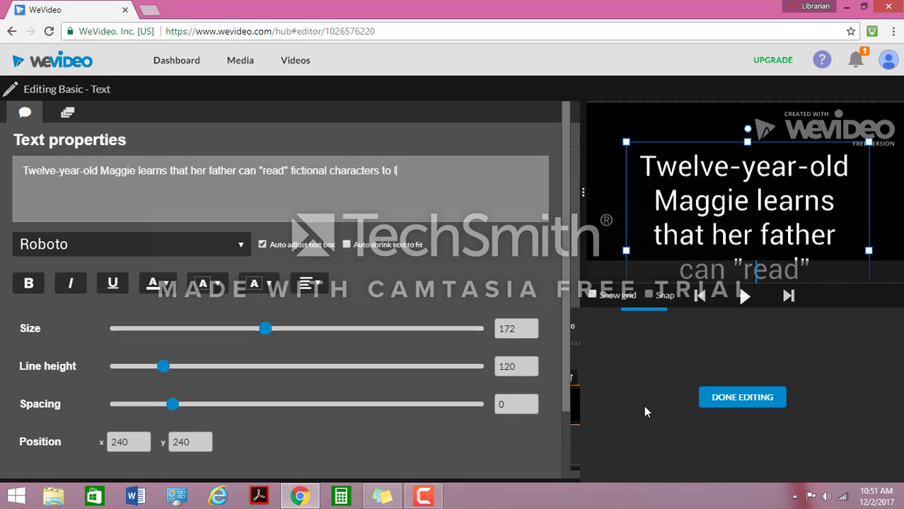
type(" life.")
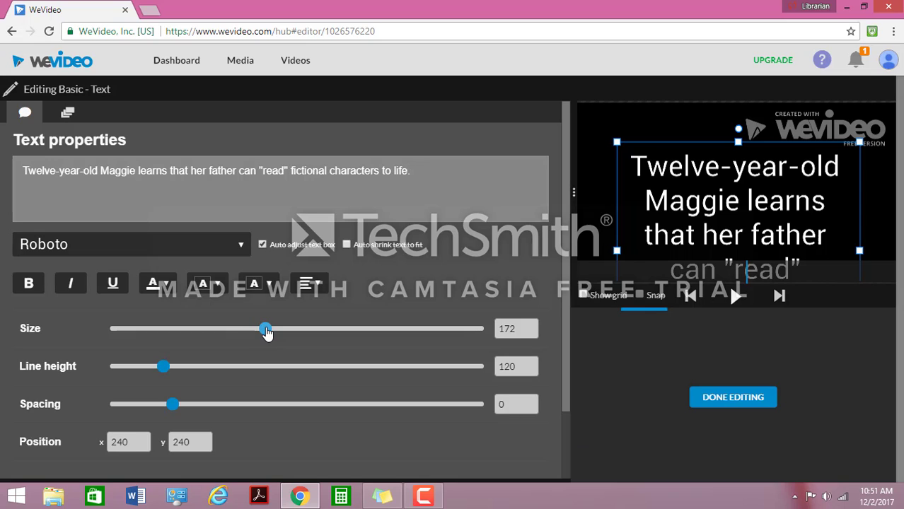
Set the summary text's size to 120 and its font to AnticSlab, trying Alfa Slab One first
left_click_drag(265, 331, 217, 335)
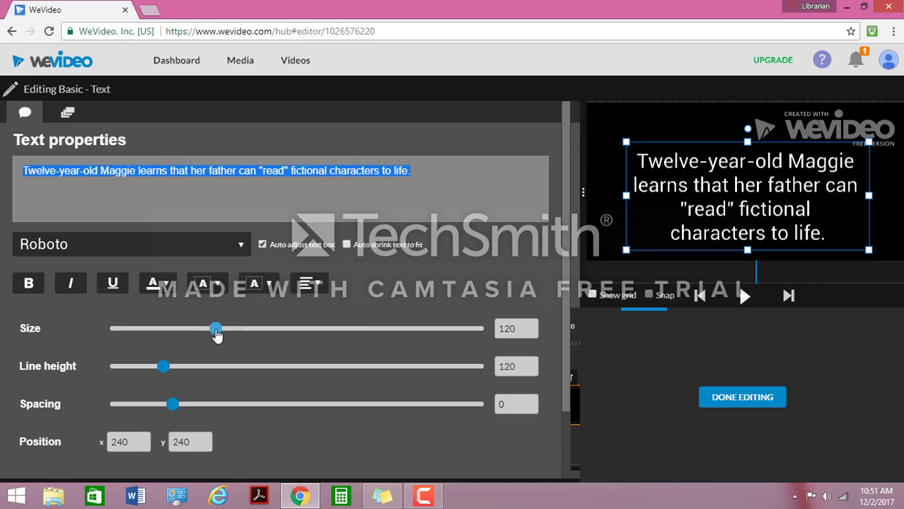
left_click(241, 251)
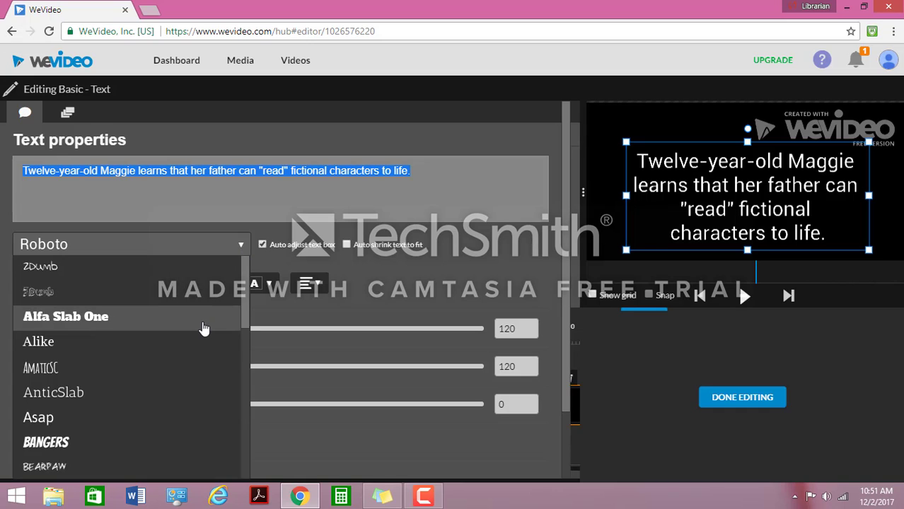
left_click(204, 329)
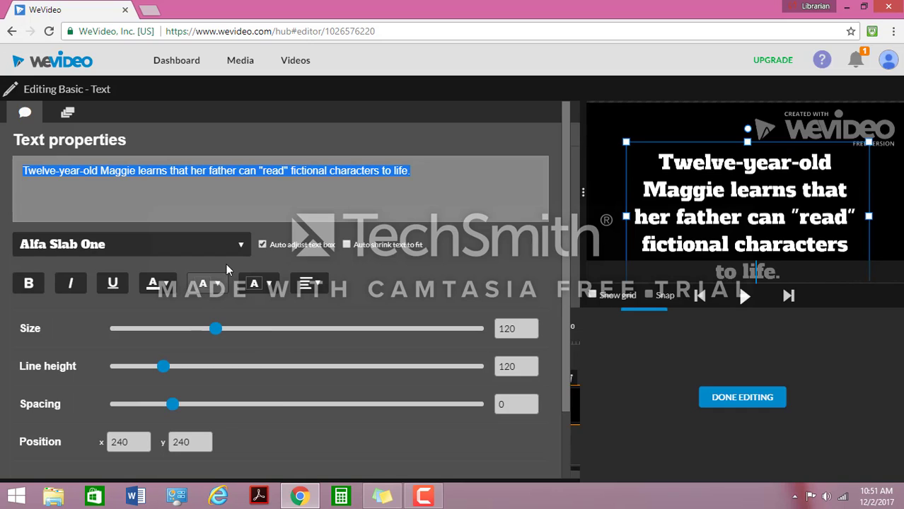
left_click(239, 245)
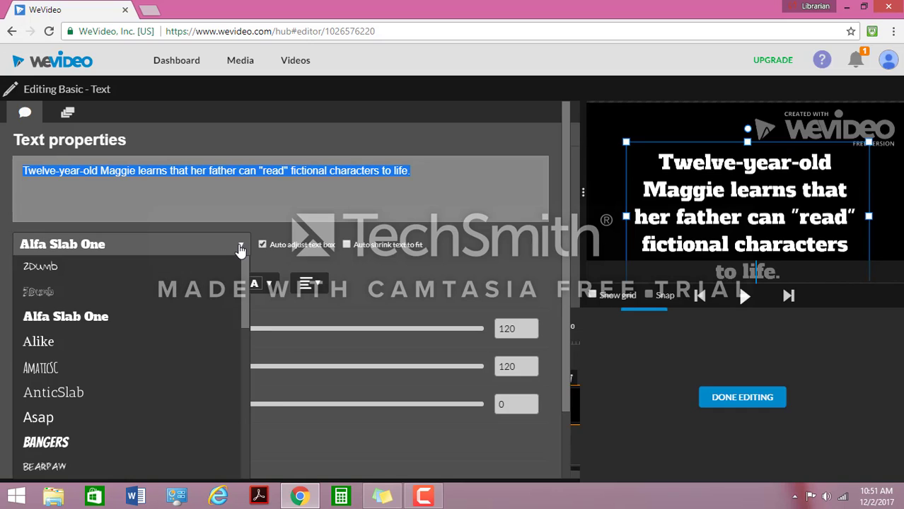
left_click(161, 402)
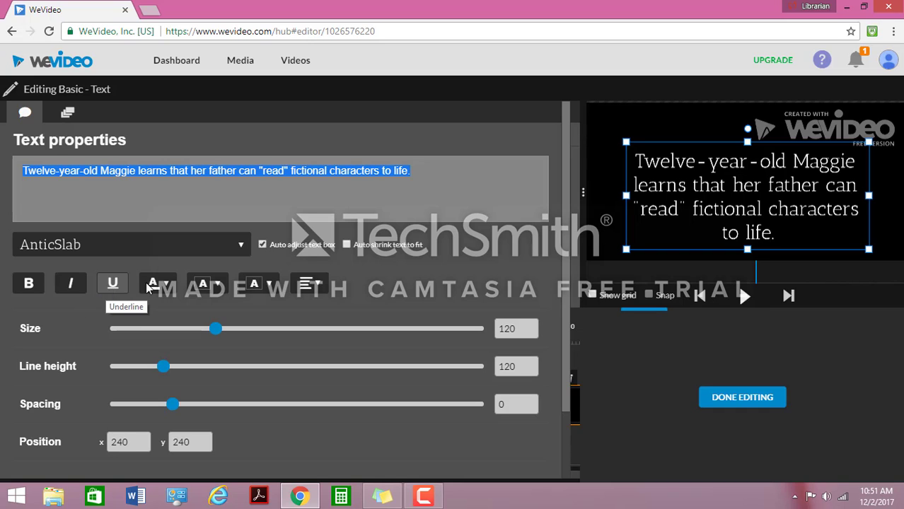
Try red as the summary text's font colour and settle on light grey, rgb(239, 239, 239)
left_click(164, 284)
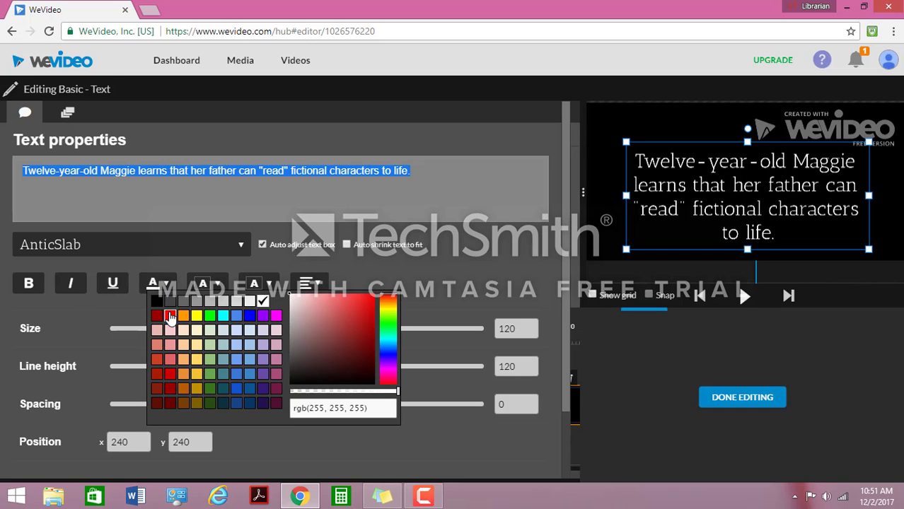
left_click(170, 316)
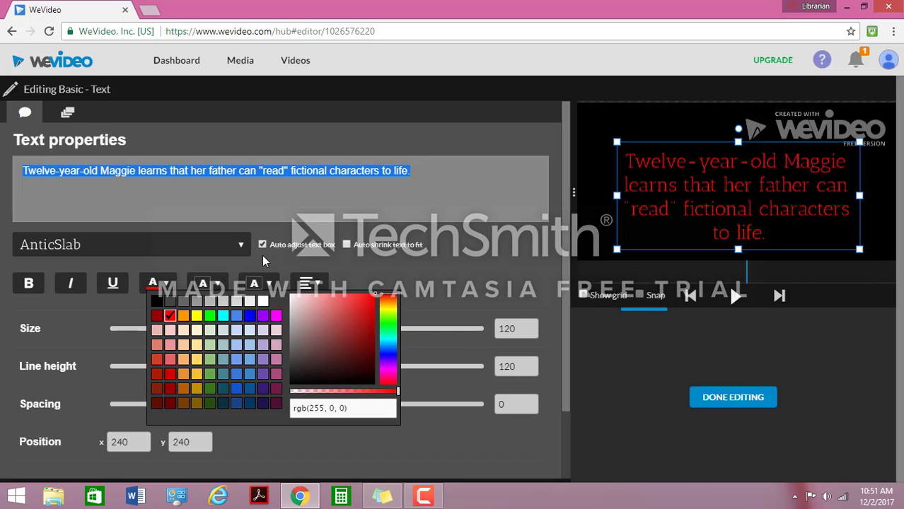
left_click(249, 302)
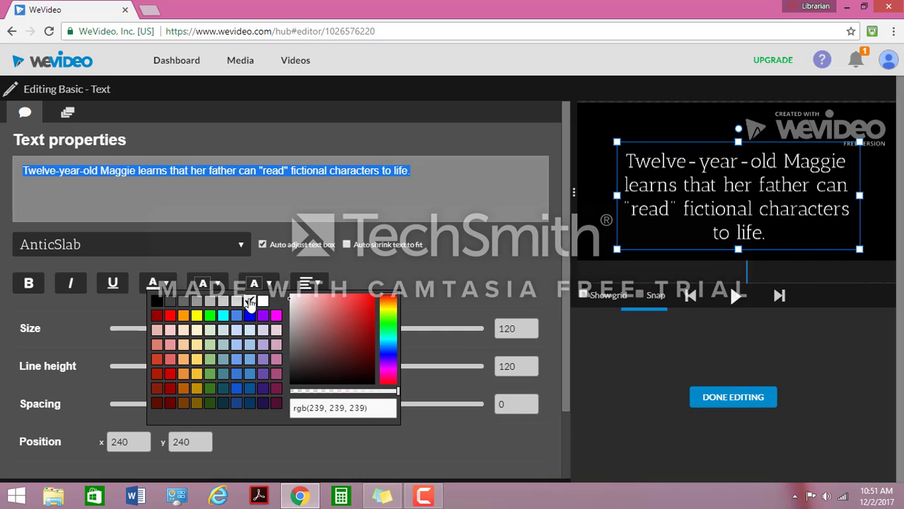
left_click(375, 253)
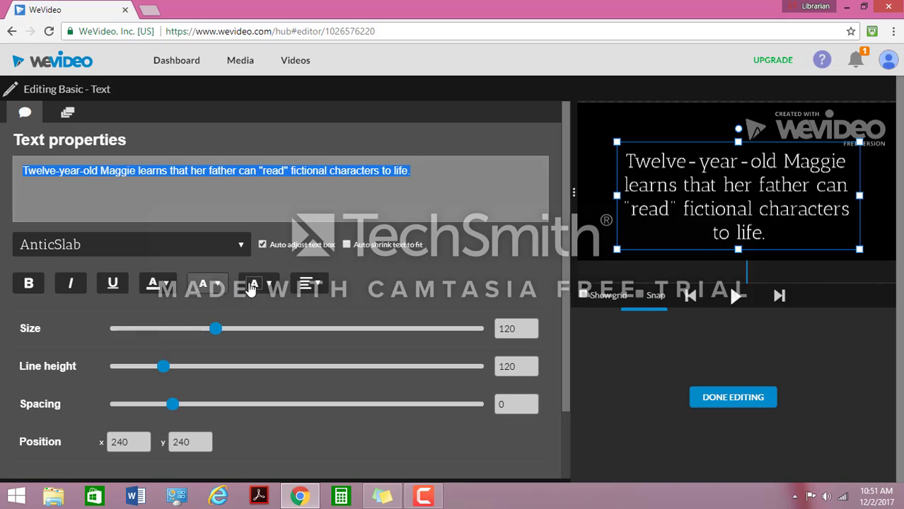
Set the background colour behind the summary text to black after trying greys, and preview the clip before finishing its editing
left_click(214, 285)
left_click(231, 317)
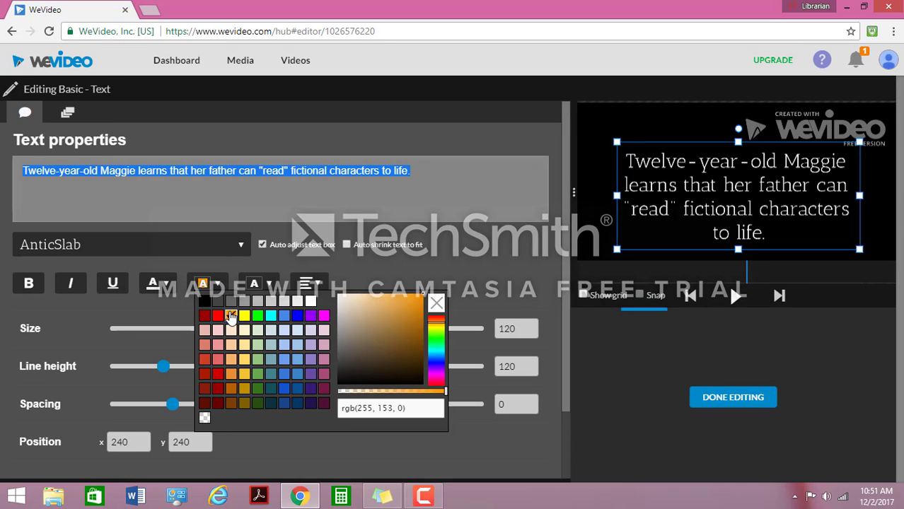
left_click(270, 302)
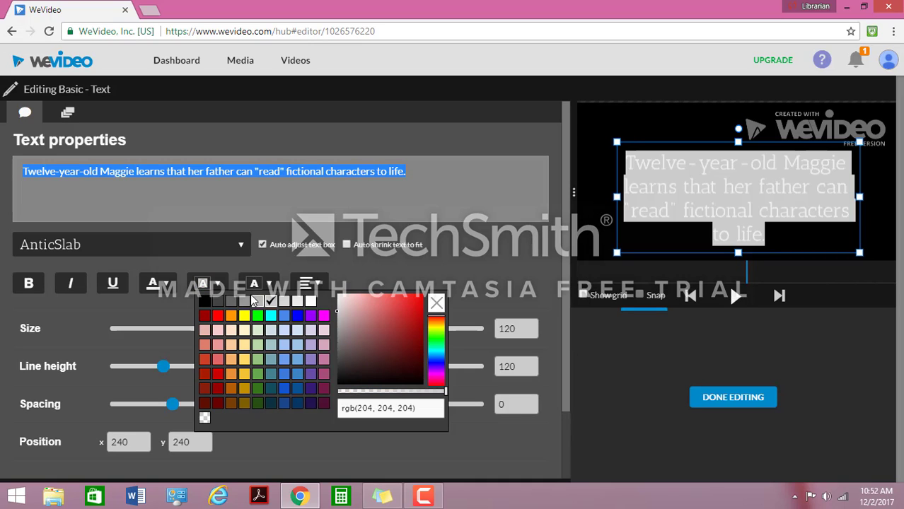
left_click(219, 302)
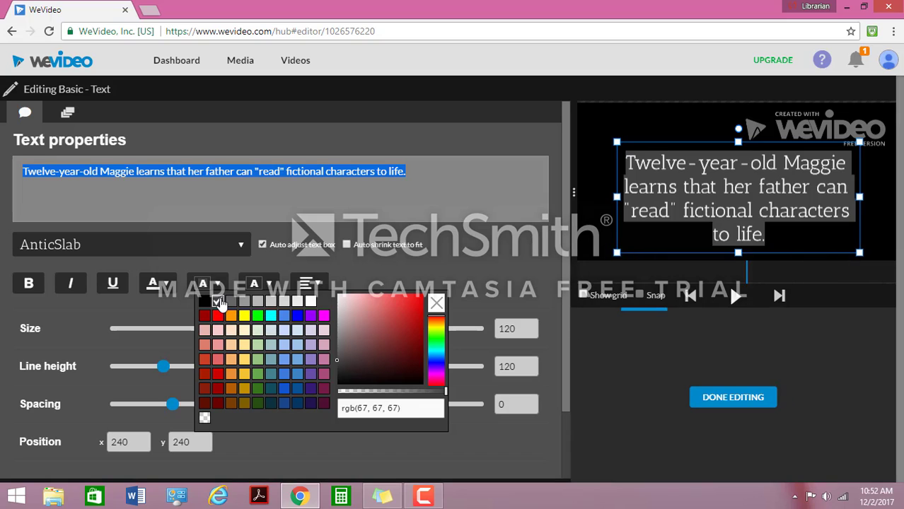
left_click(206, 303)
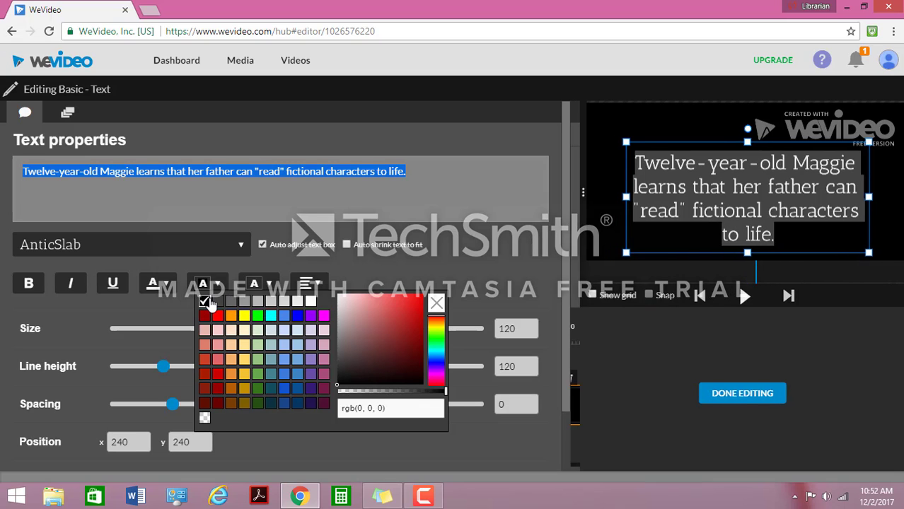
left_click(389, 278)
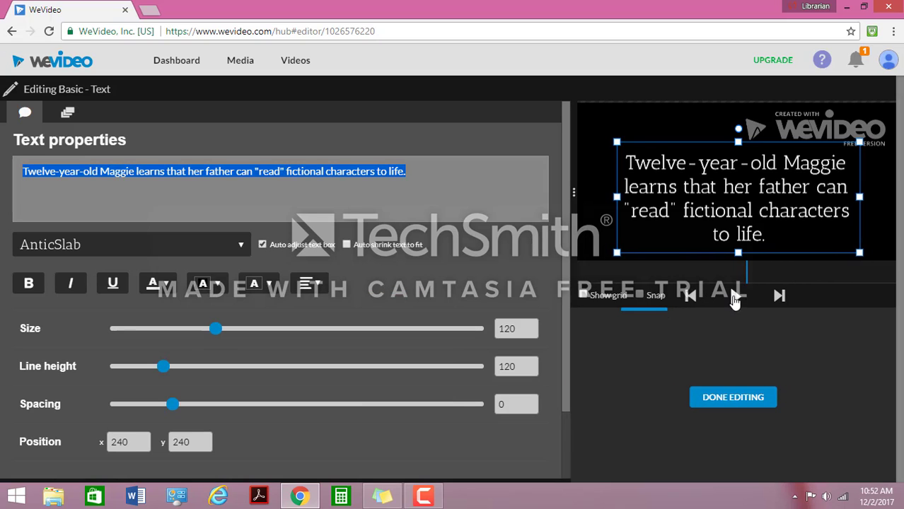
left_click(737, 301)
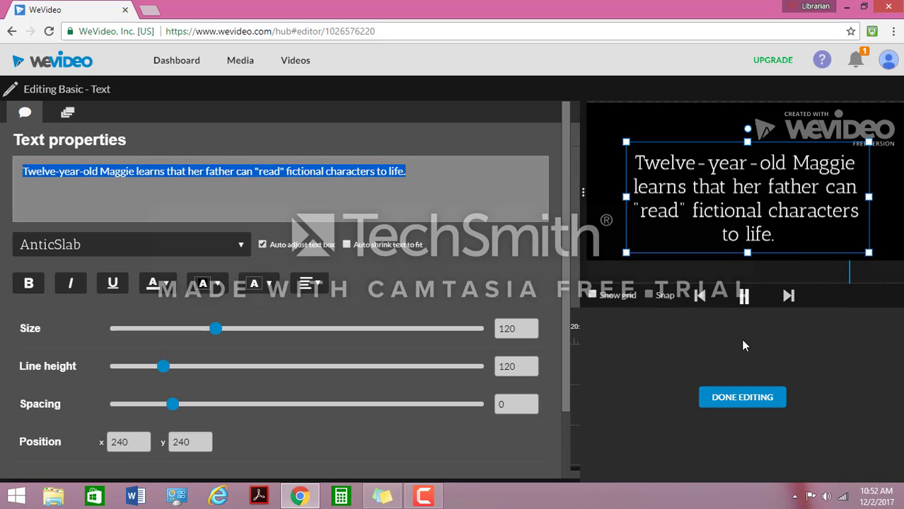
left_click(738, 397)
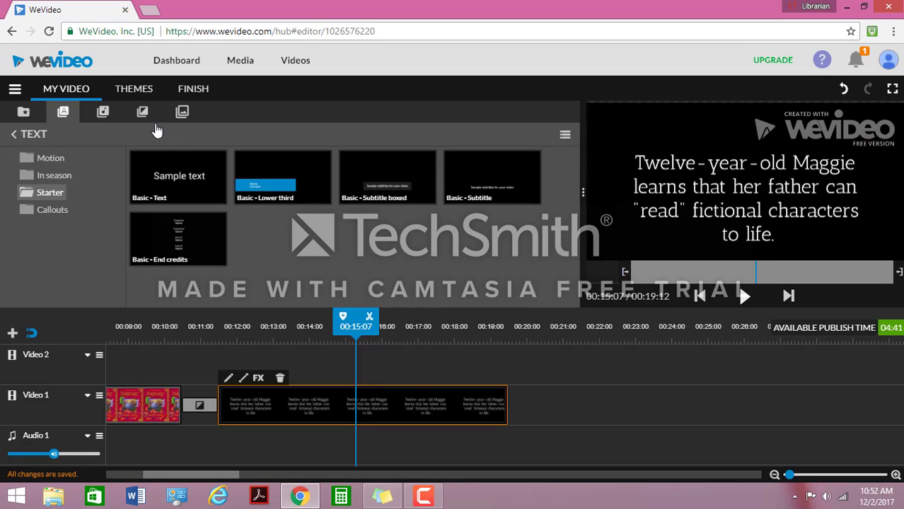
Preview Inspiration and Summer EDM from the free music and add Summer EDM - Mega Music at the start of Audio 1
left_click(103, 114)
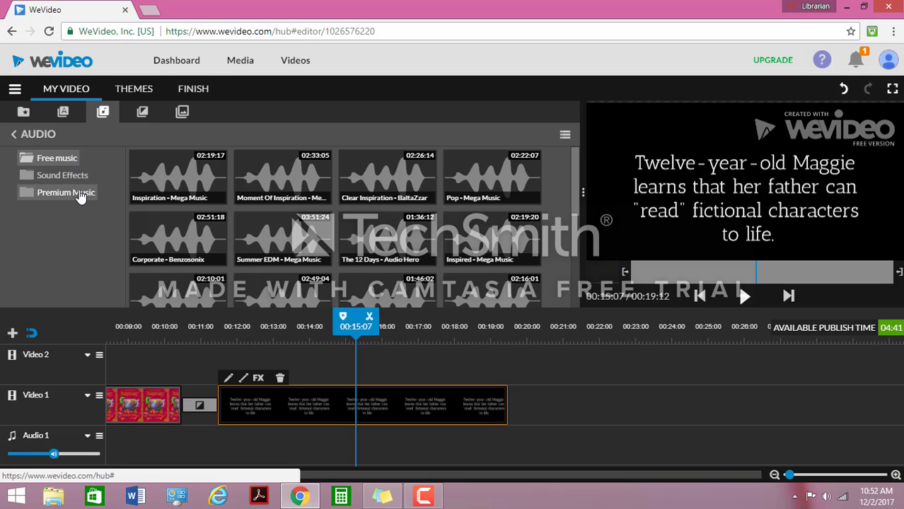
left_click(180, 166)
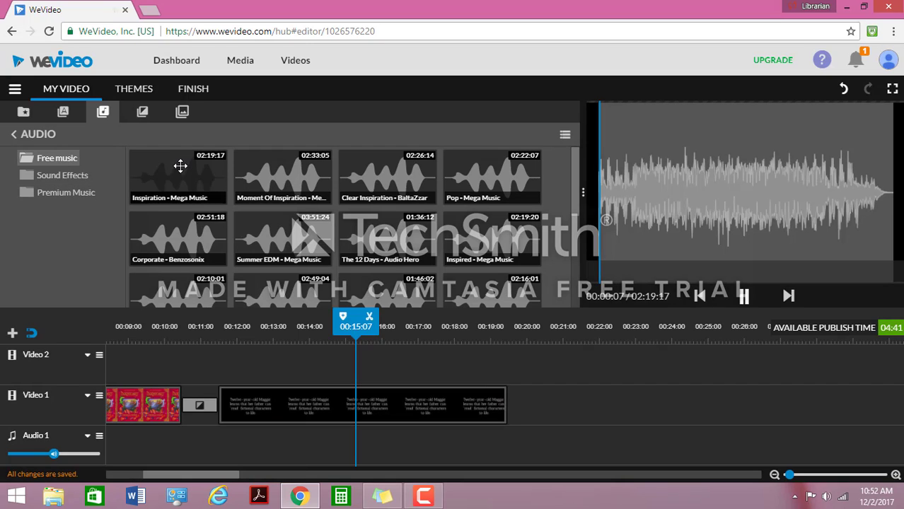
left_click(249, 234)
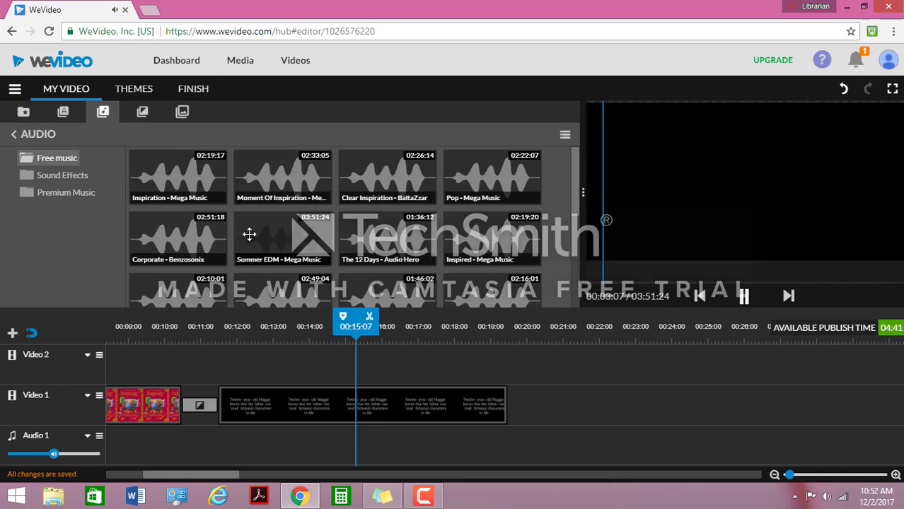
left_click_drag(249, 234, 127, 454)
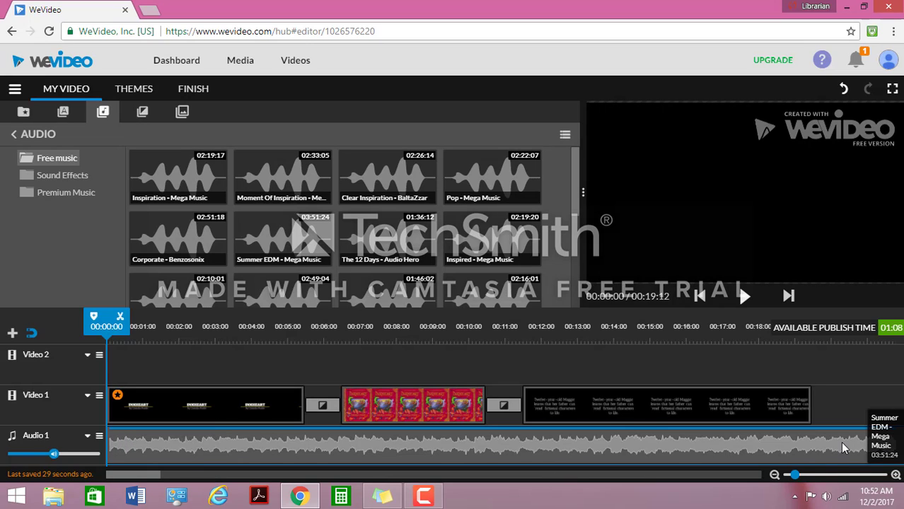
Trim the end of the Summer EDM clip on Audio 1 to match the end of the summary text clip at 00:19:12
left_click(834, 463)
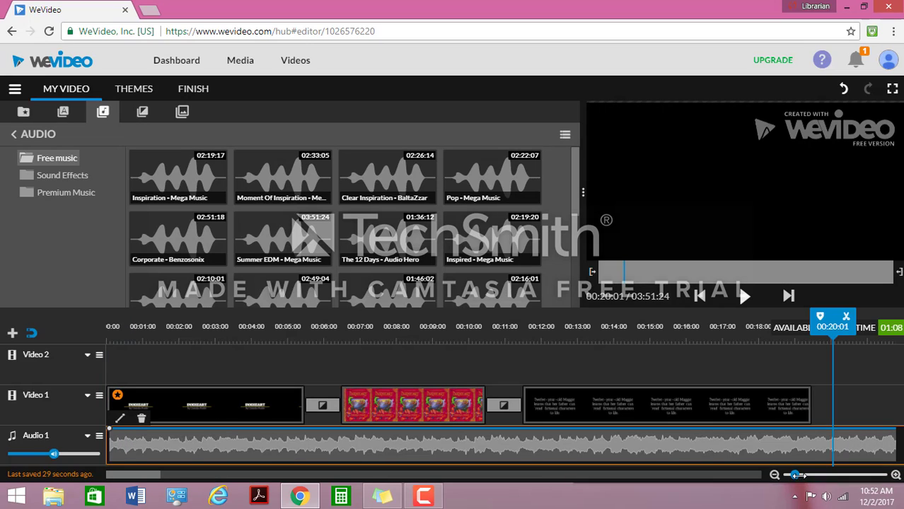
left_click_drag(797, 475, 773, 475)
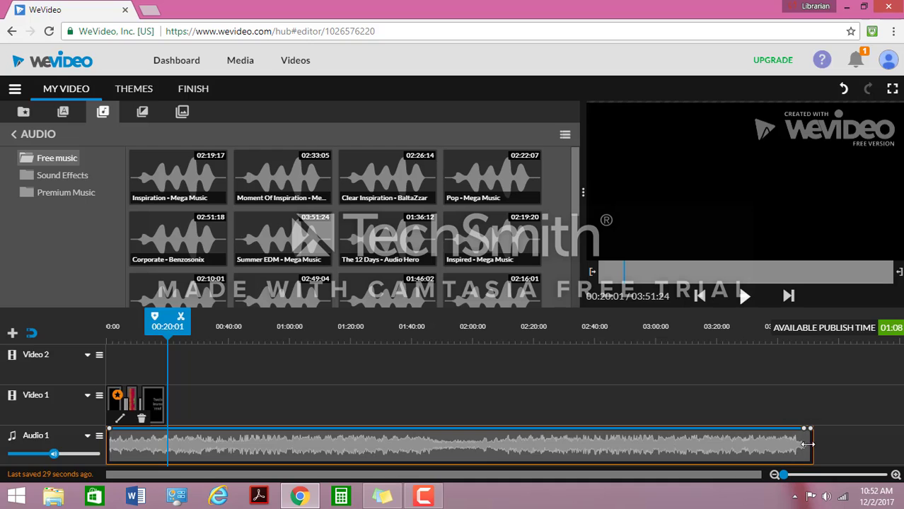
left_click_drag(534, 460, 323, 458)
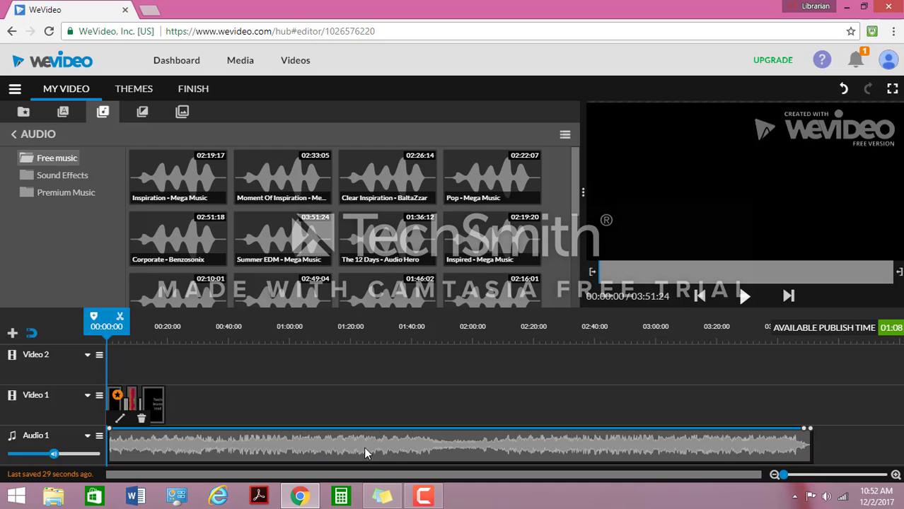
left_click_drag(812, 440, 356, 447)
left_click_drag(302, 453, 167, 450)
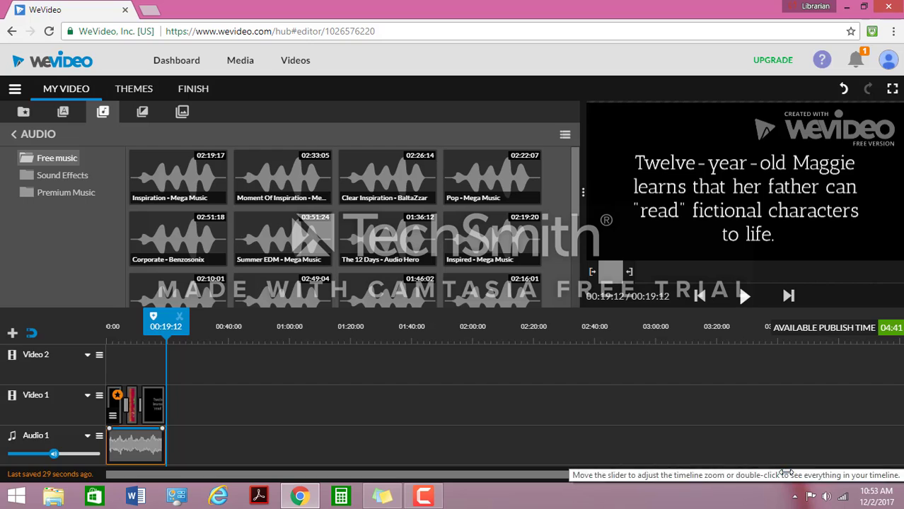
Play the video from the start to check it with the trimmed music, and save the project
left_click_drag(785, 475, 800, 475)
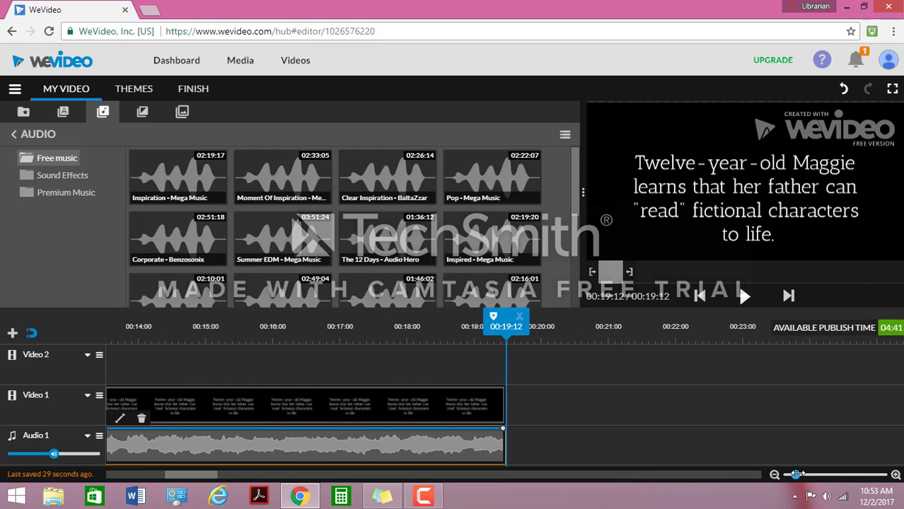
left_click_drag(510, 320, 76, 303)
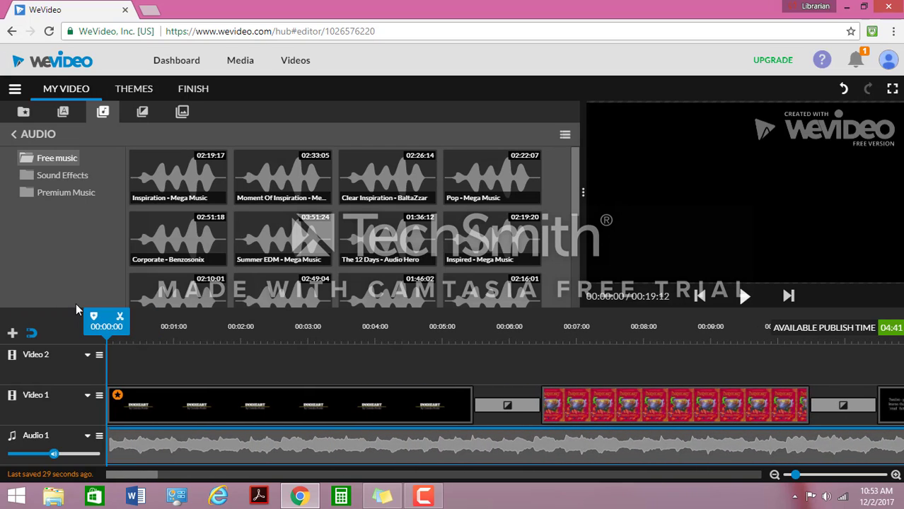
left_click(743, 299)
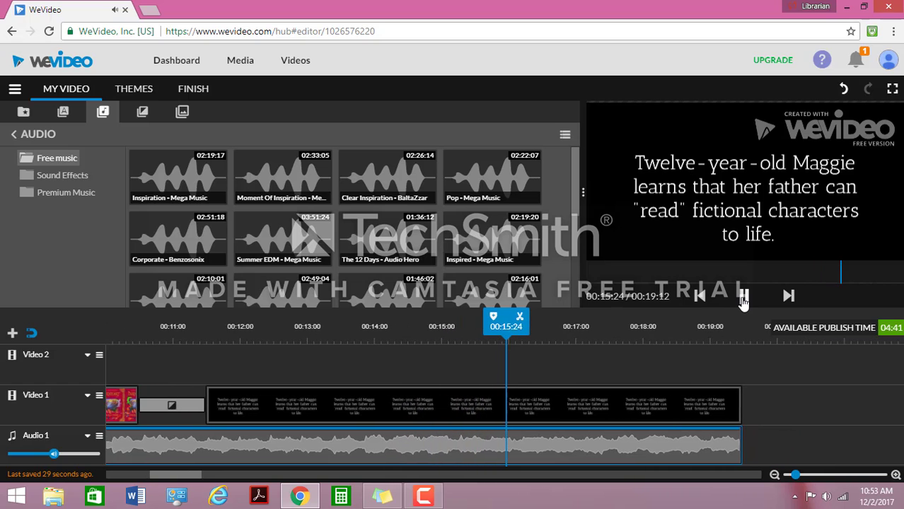
left_click(744, 297)
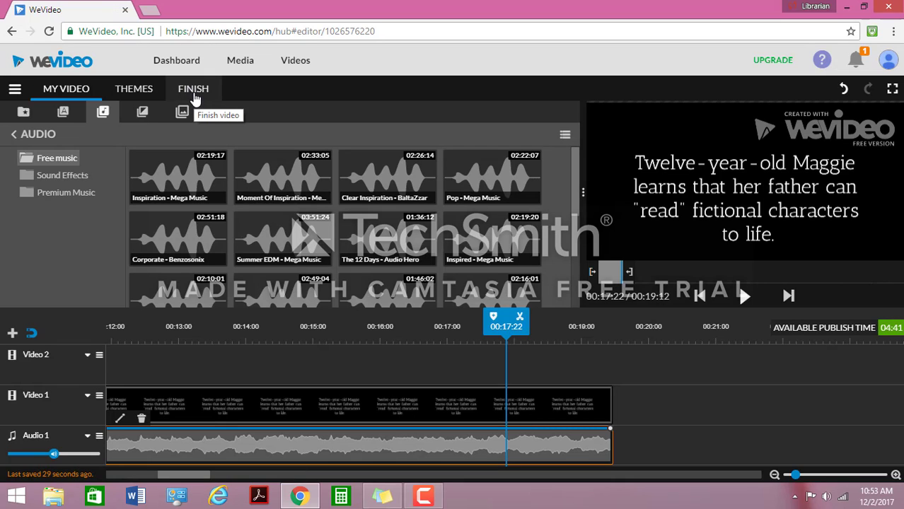
left_click(17, 92)
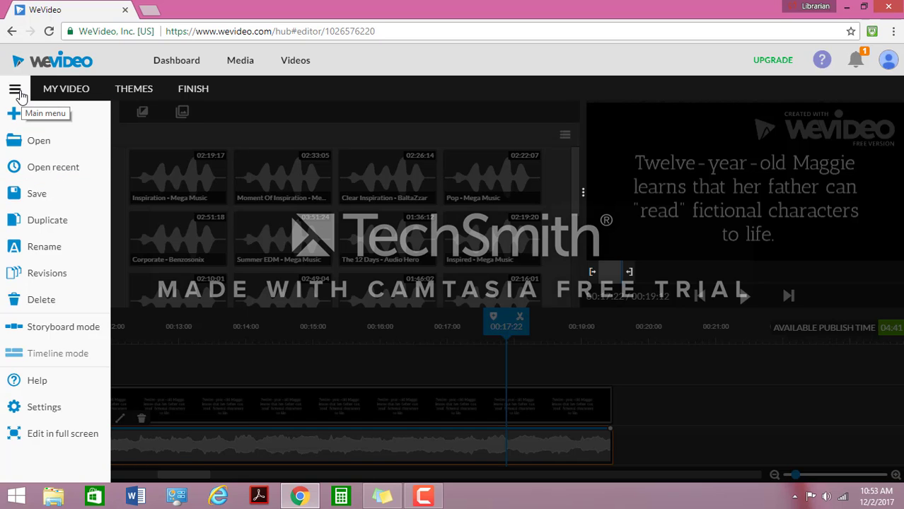
left_click(40, 203)
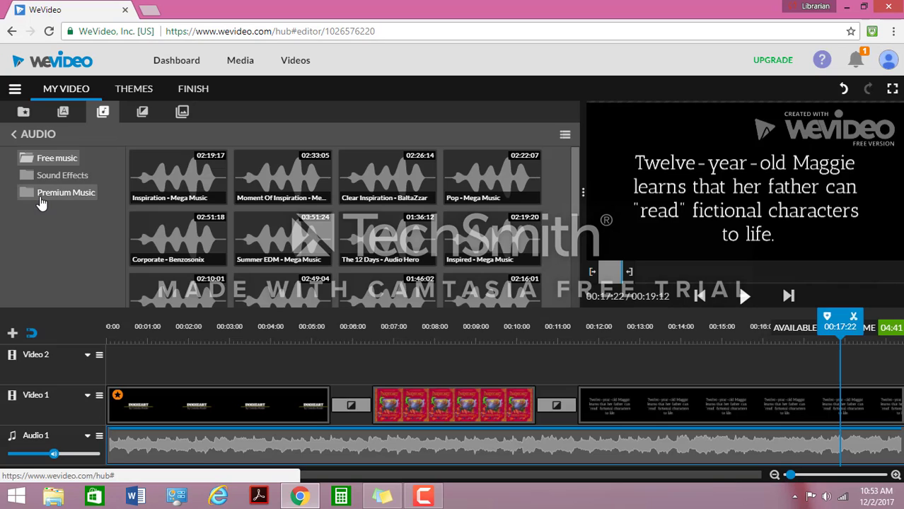
Start finishing the video, set its title to Inkheart Trailer, and review the publishing settings
left_click(194, 95)
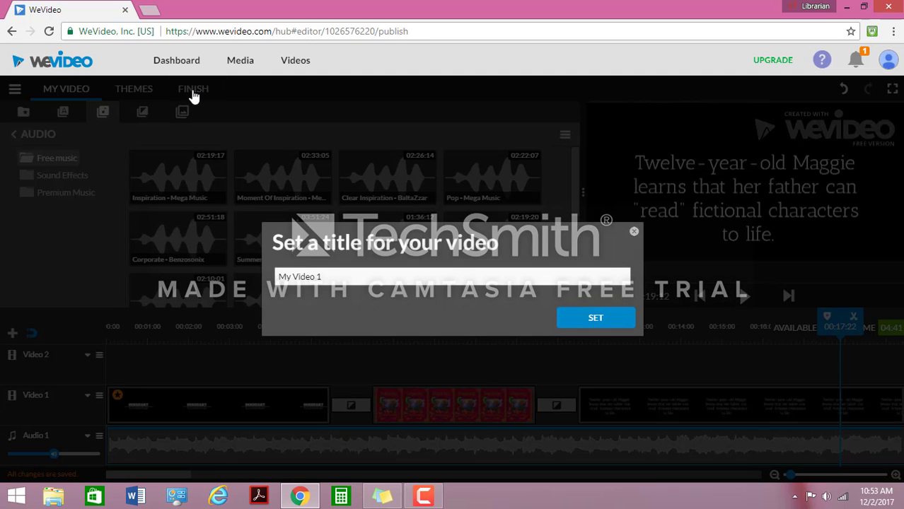
left_click(386, 279)
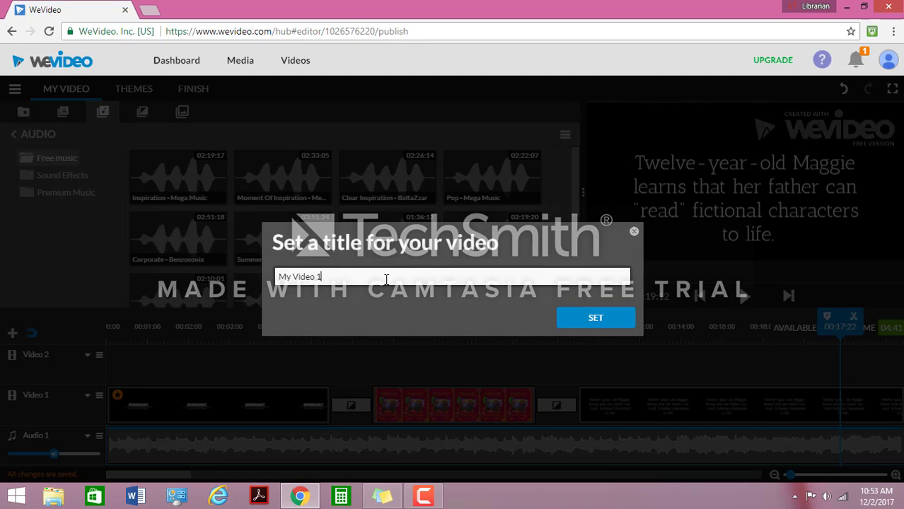
key("BackSpace")
key("BackSpace")
key("BackSpace")
key("BackSpace")
key("BackSpace")
key("BackSpace")
key("BackSpace")
key("BackSpace")
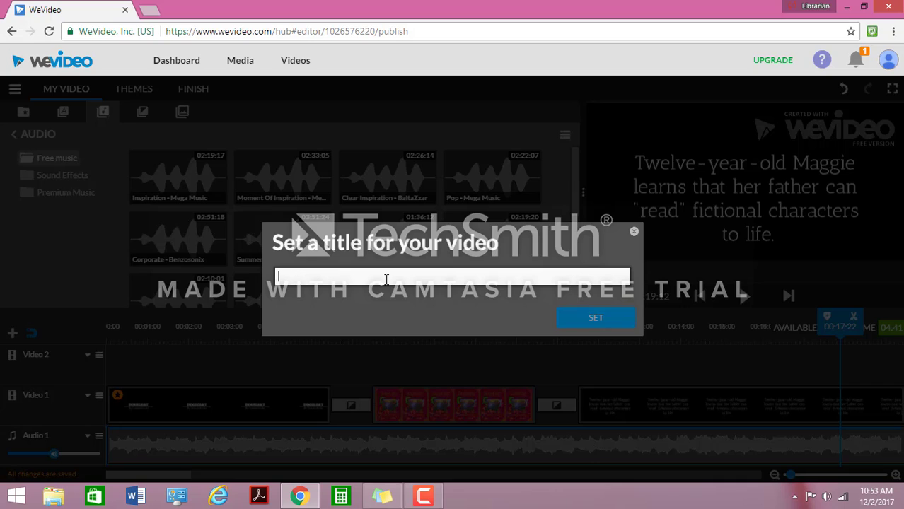
type("Inkheart Trailer")
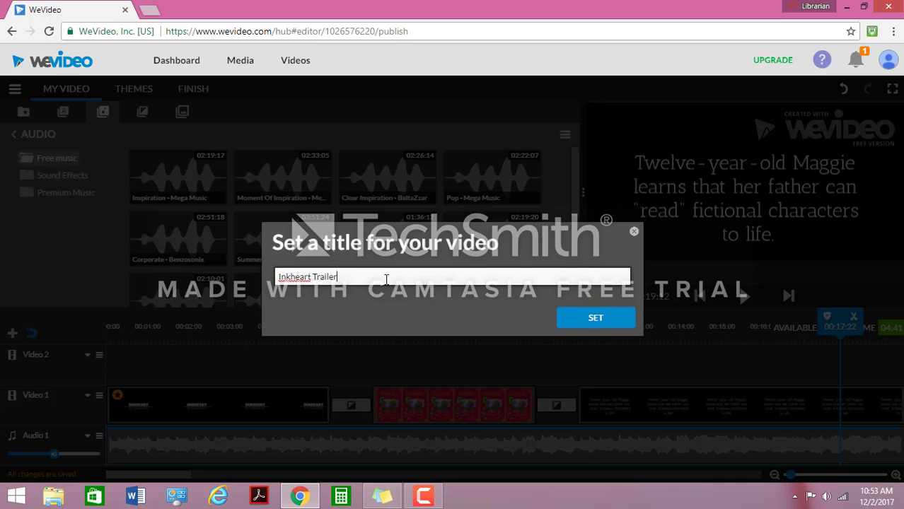
left_click(600, 324)
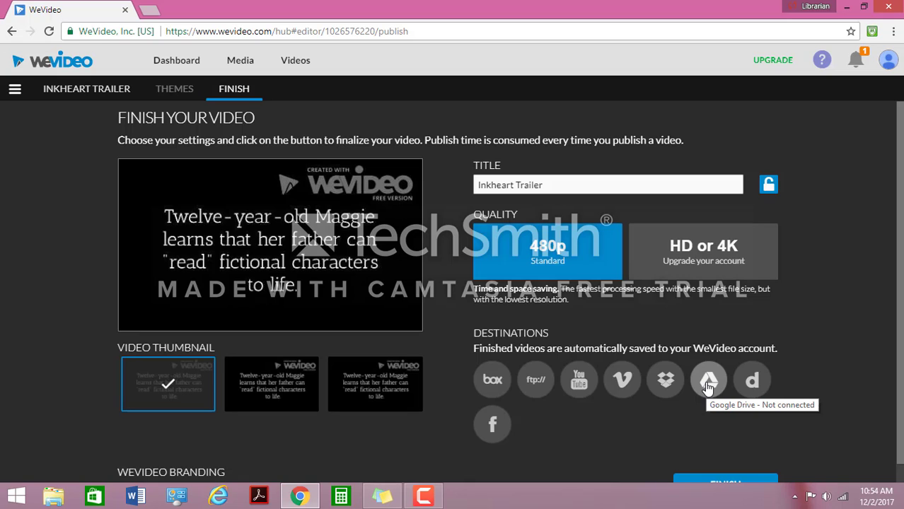
scroll(899, 337, "down", 1)
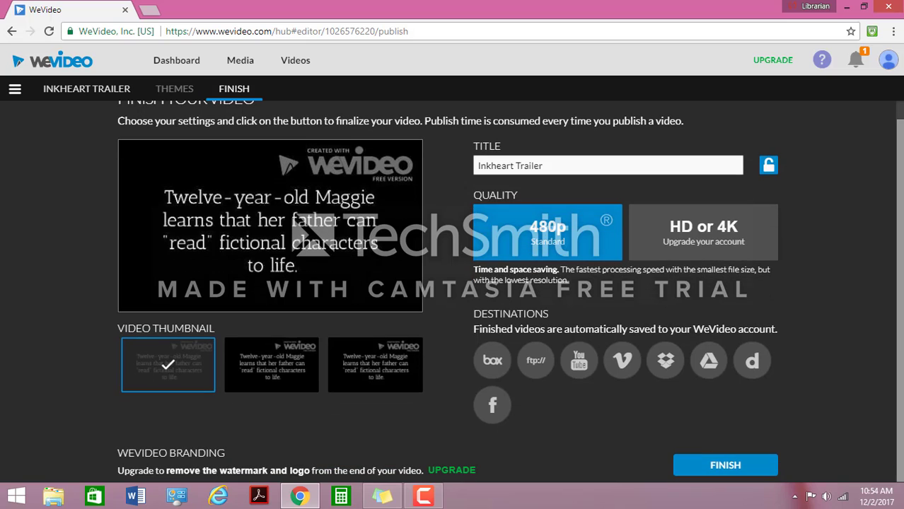